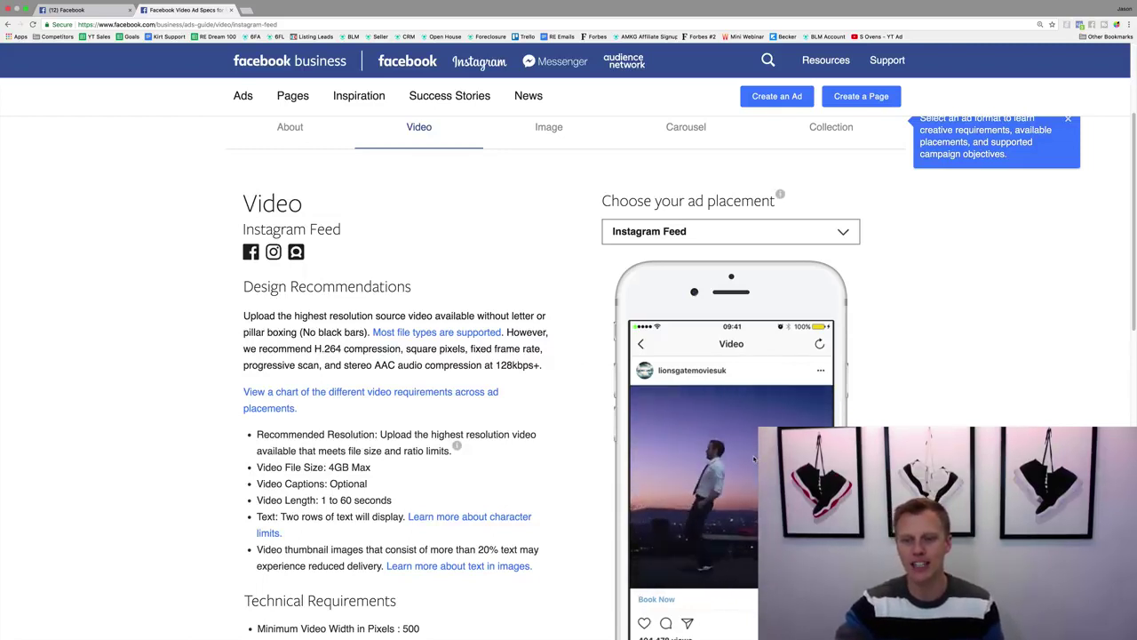
Examine the Instagram Feed video ad specifications, including the allowed video length and the technical requirements
{"action": "left_click", "coordinate": [764, 231]}
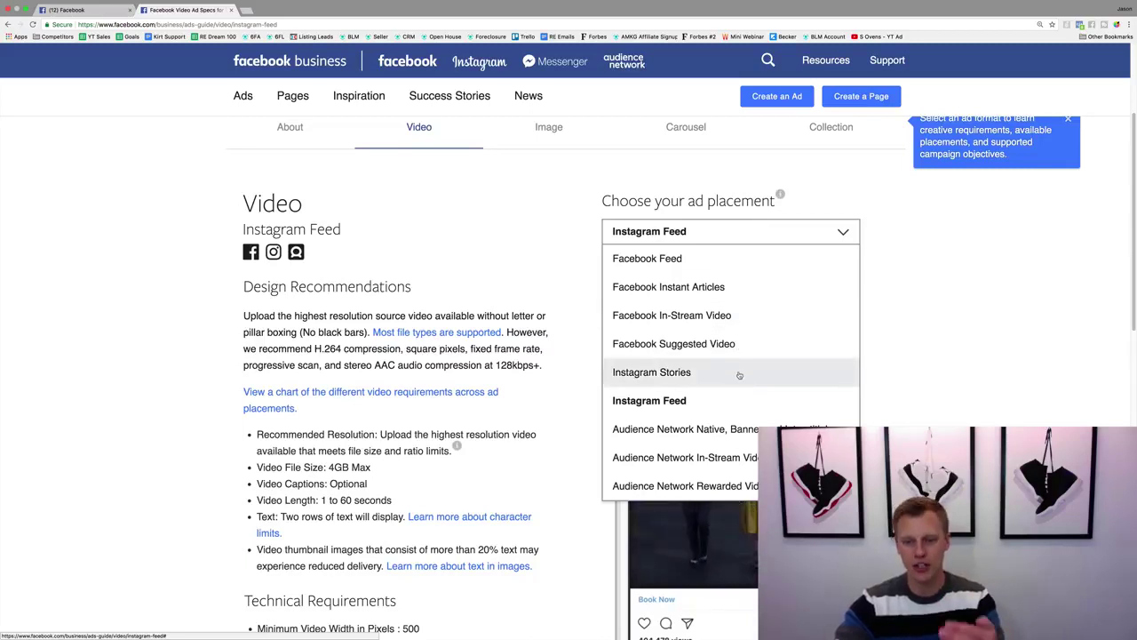
{"action": "left_click", "coordinate": [649, 401]}
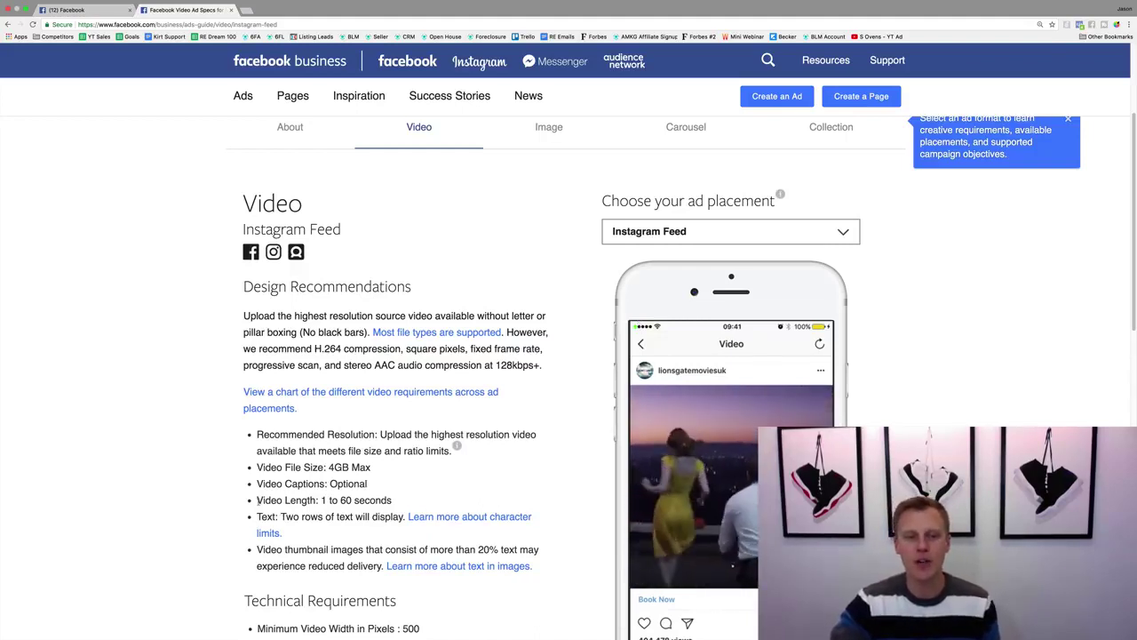
{"action": "left_click_drag", "start_coordinate": [256, 500], "coordinate": [339, 508]}
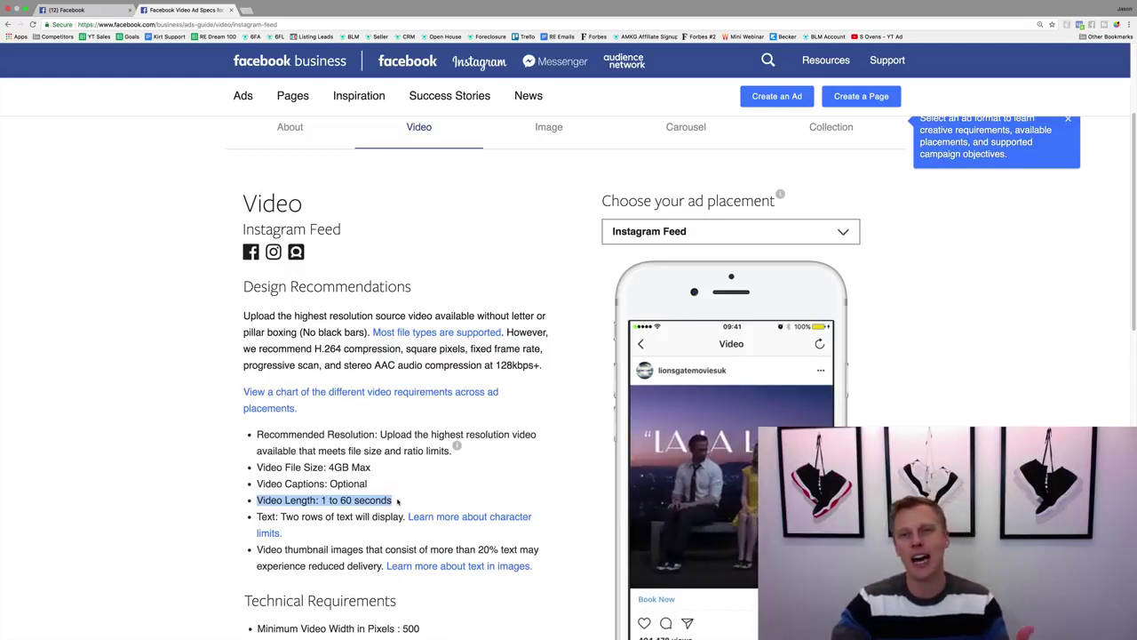
{"action": "left_click", "coordinate": [408, 498]}
{"action": "scroll", "coordinate": [448, 454], "scroll_direction": "down", "scroll_amount": 5}
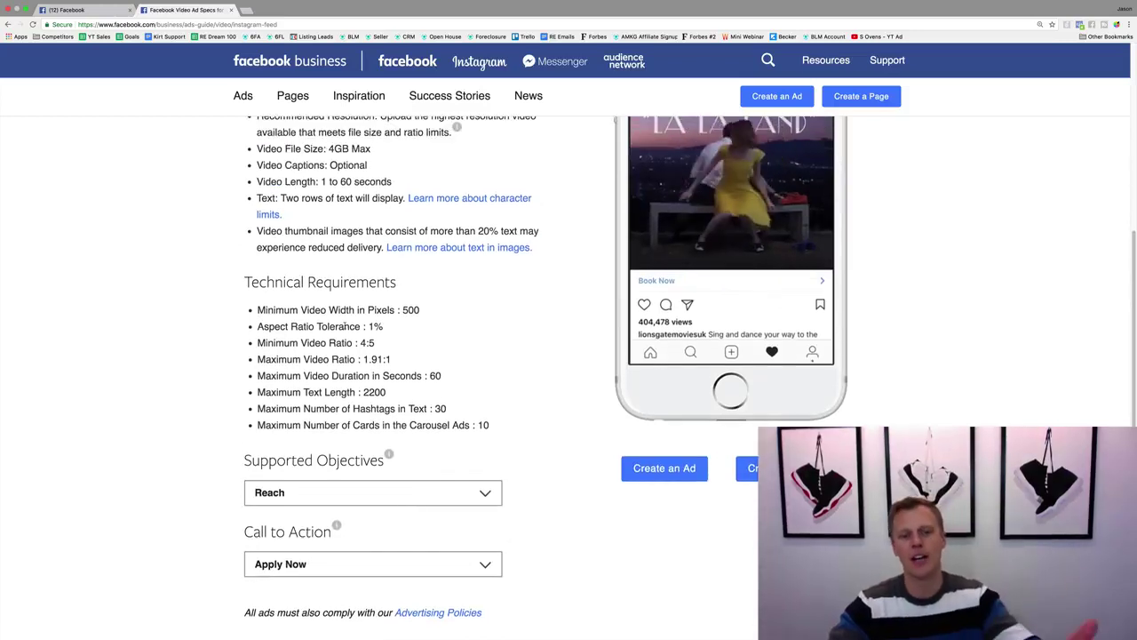
{"action": "scroll", "coordinate": [353, 325], "scroll_direction": "up", "scroll_amount": 1}
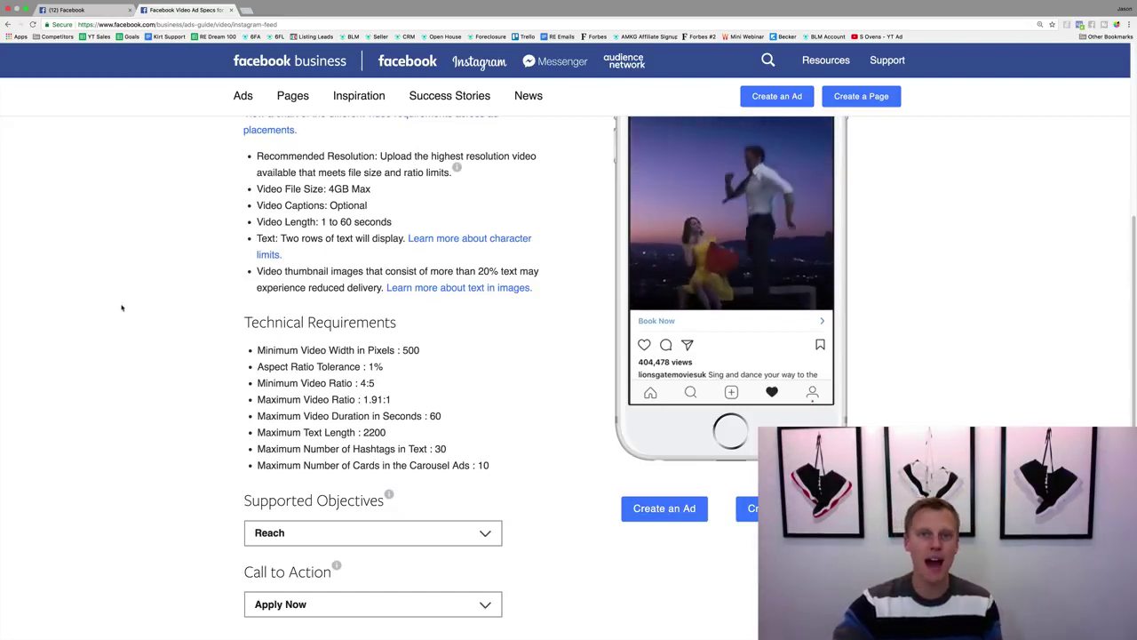
{"action": "scroll", "coordinate": [121, 307], "scroll_direction": "up", "scroll_amount": 5}
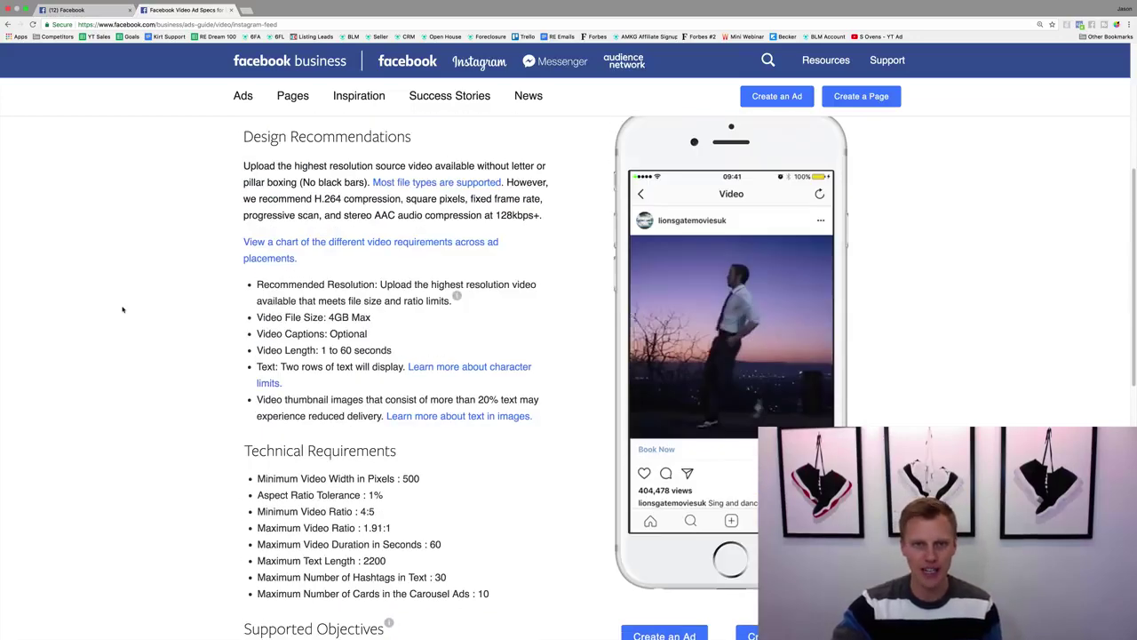
{"action": "scroll", "coordinate": [123, 310], "scroll_direction": "up", "scroll_amount": 5}
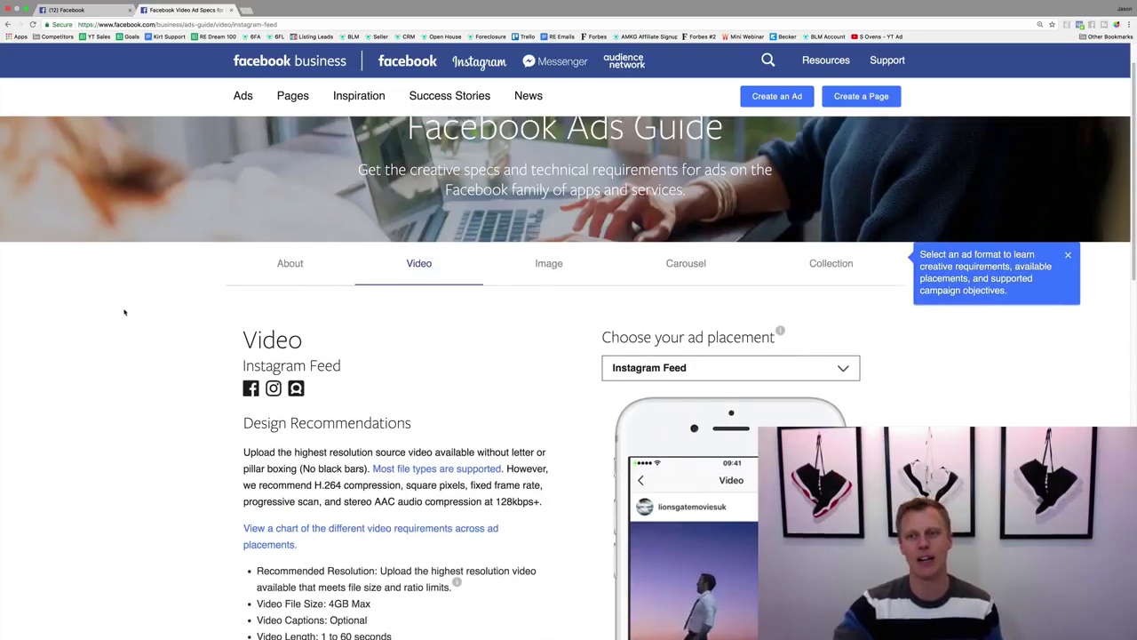
{"action": "scroll", "coordinate": [275, 355], "scroll_direction": "down", "scroll_amount": 1}
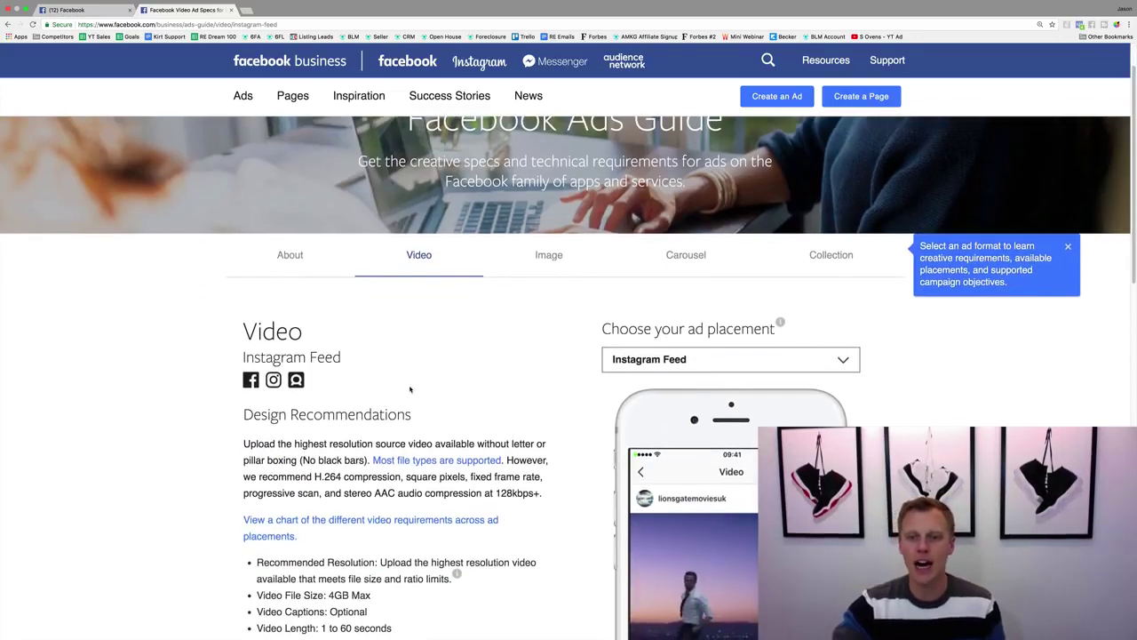
Choose Instagram Stories as the ad placement in the guide and check its allowed video length
{"action": "left_click", "coordinate": [701, 360]}
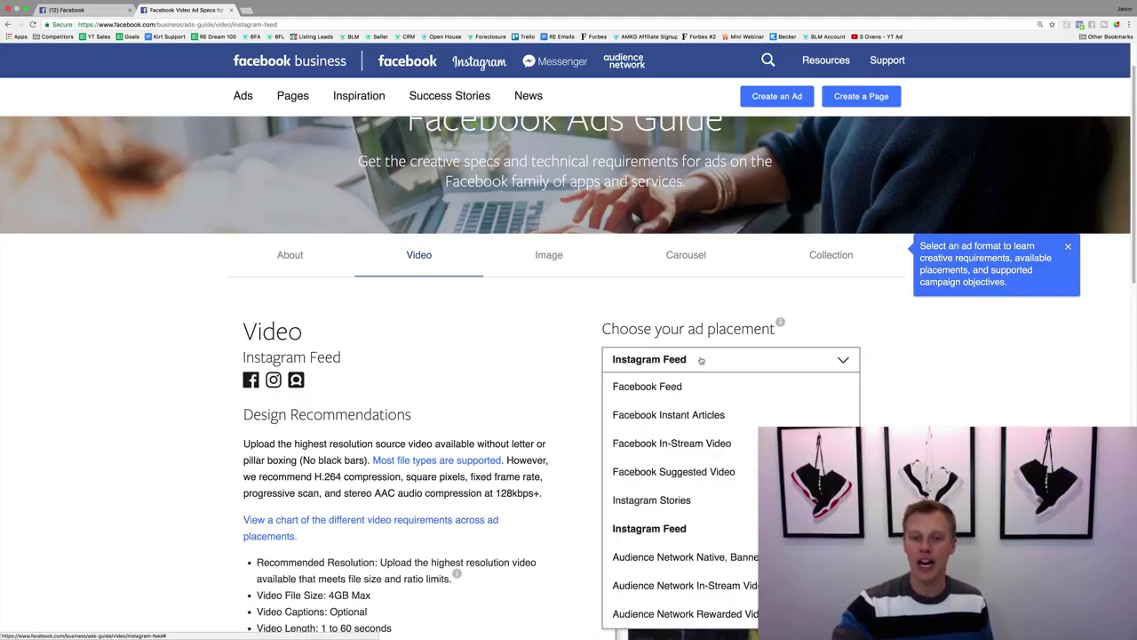
{"action": "left_click", "coordinate": [688, 498]}
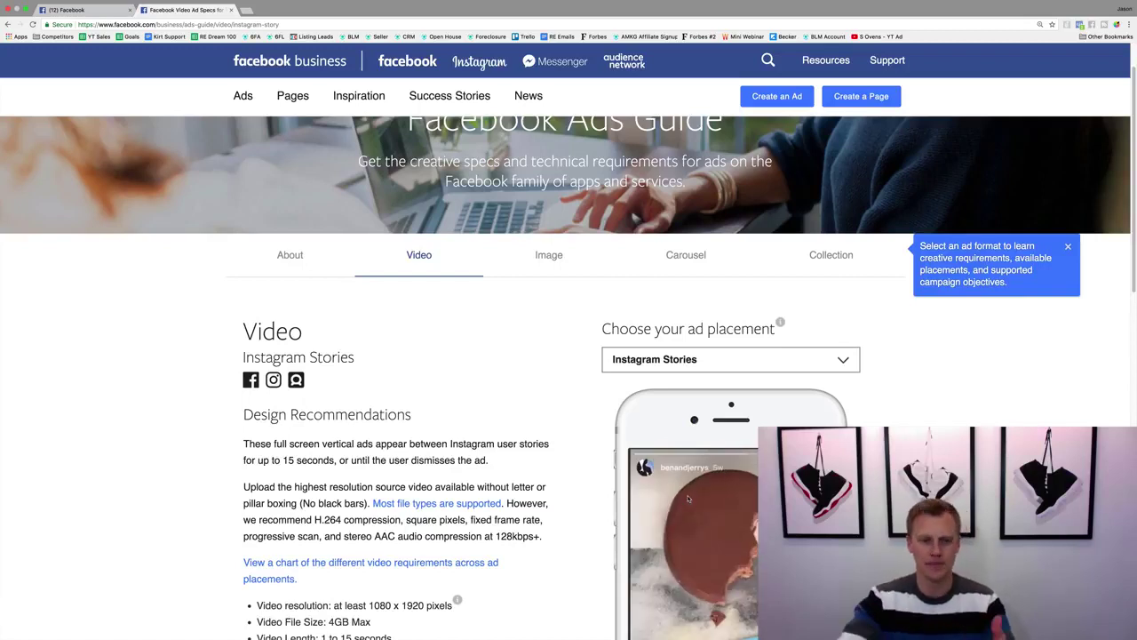
{"action": "scroll", "coordinate": [688, 498], "scroll_direction": "down", "scroll_amount": 4}
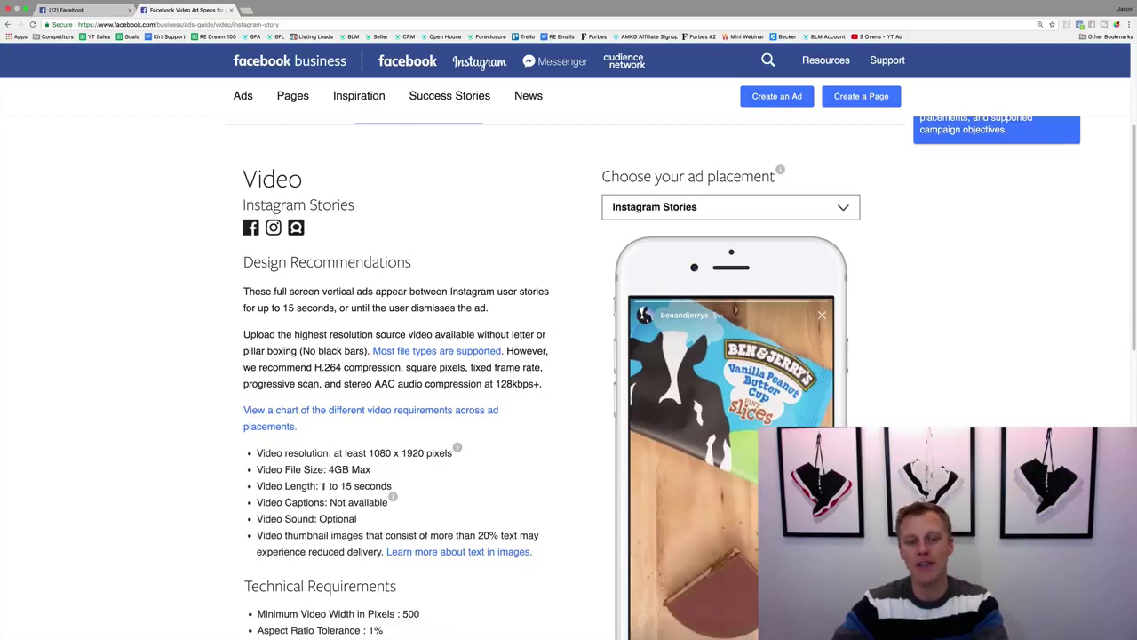
{"action": "left_click_drag", "start_coordinate": [321, 486], "coordinate": [352, 486]}
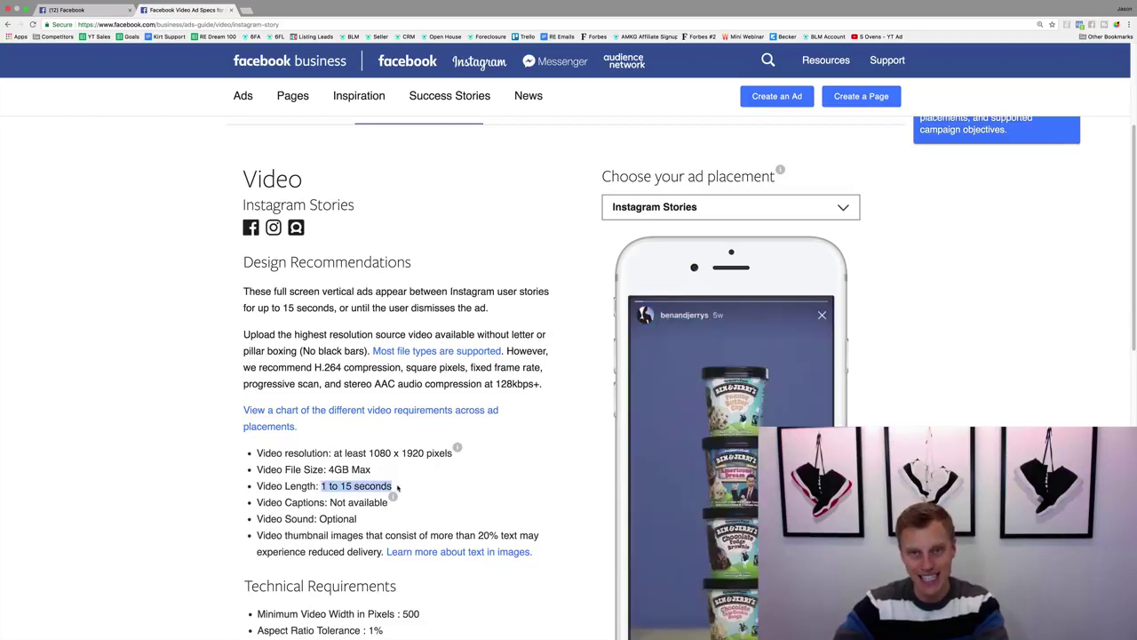
{"action": "left_click", "coordinate": [397, 487]}
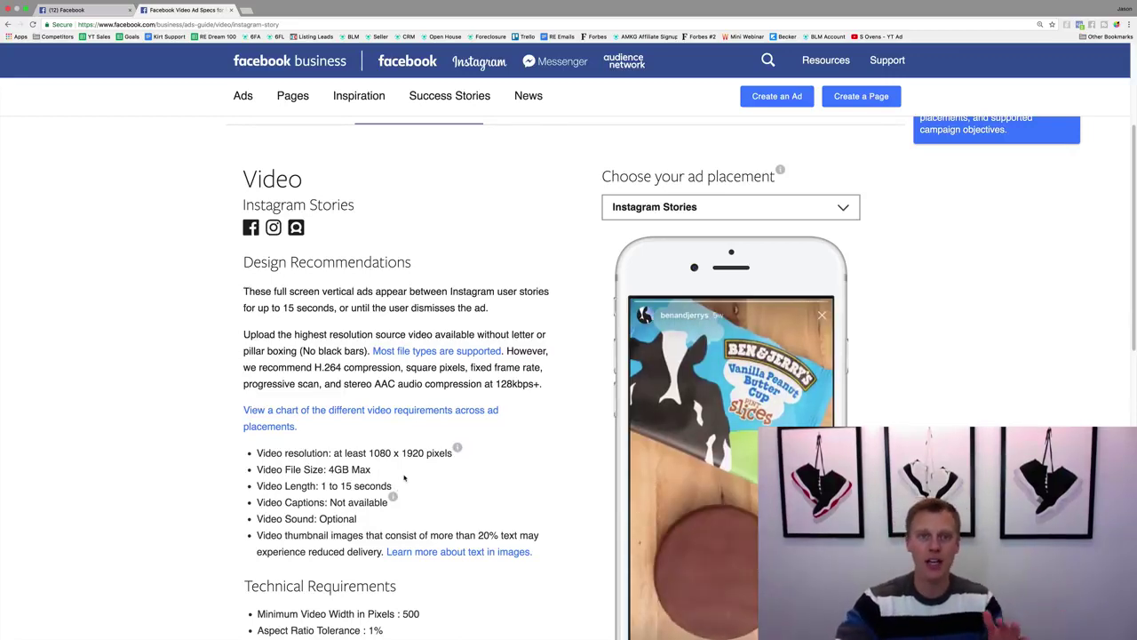
Switch to the open Facebook home page, start creating ads, and start over instead of continuing the saved draft
{"action": "left_click", "coordinate": [96, 13]}
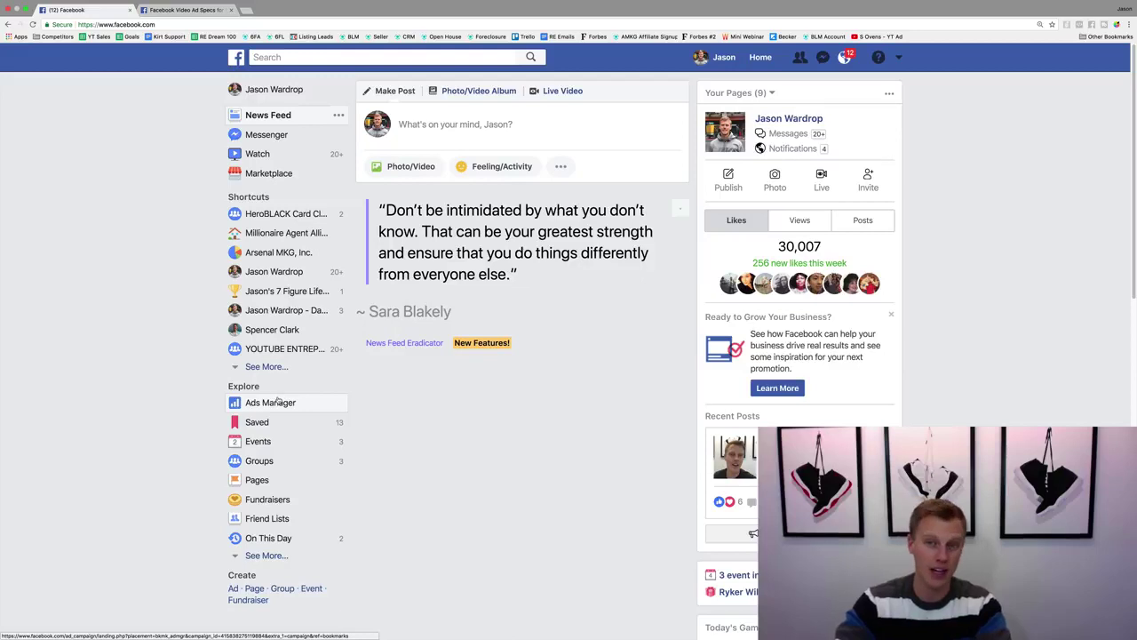
{"action": "left_click", "coordinate": [900, 58]}
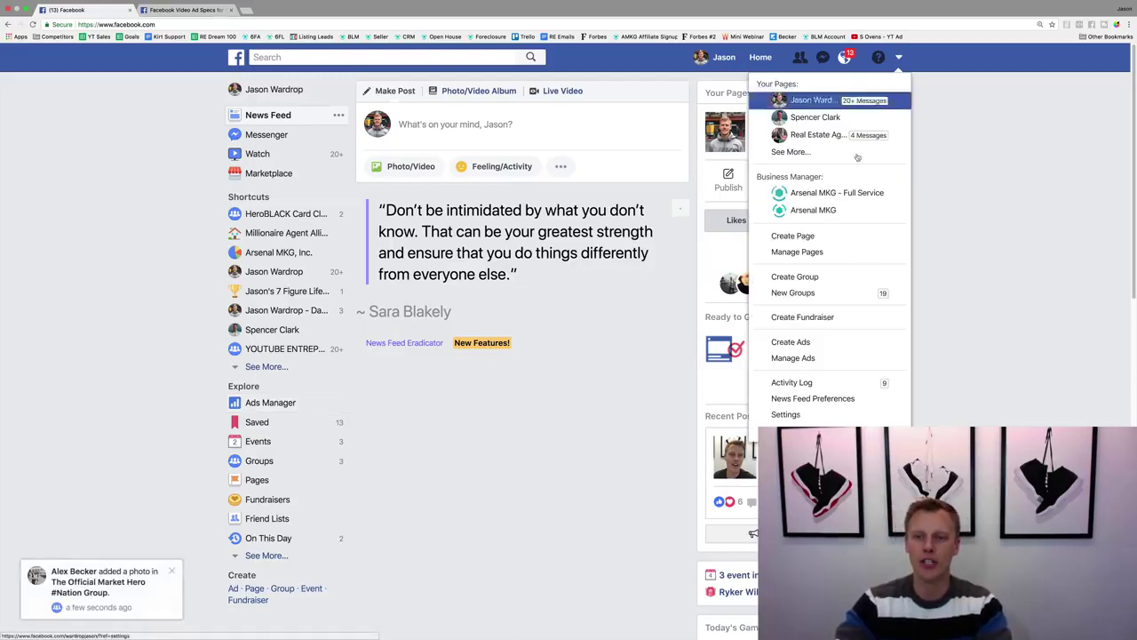
{"action": "left_click", "coordinate": [791, 342]}
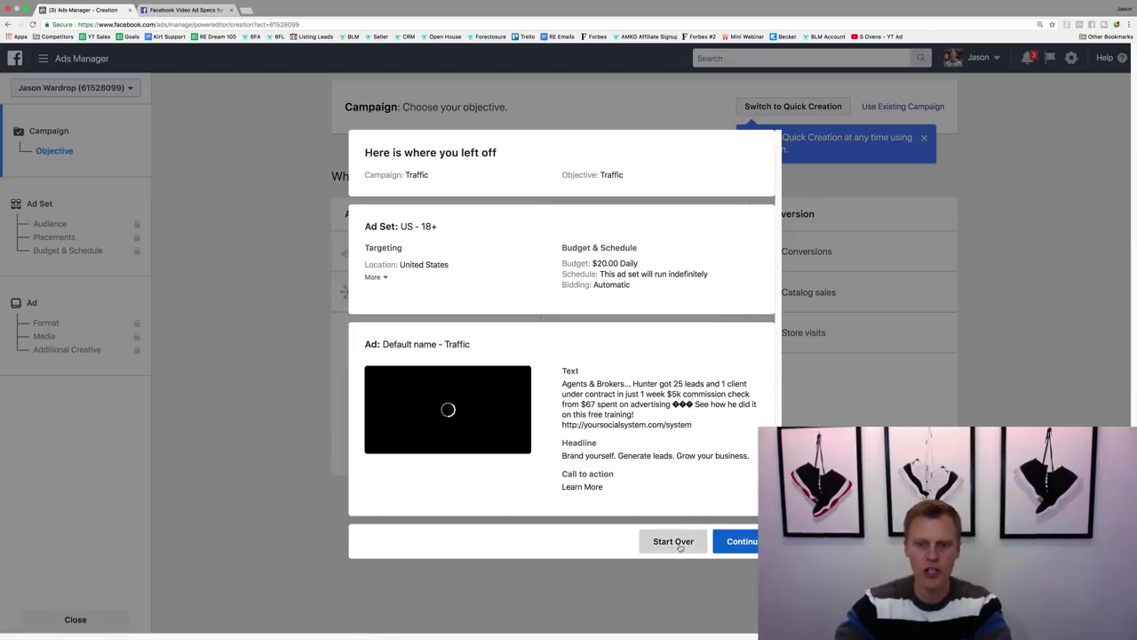
{"action": "left_click", "coordinate": [673, 542]}
Go to the Ads Manager campaign overview and dismiss the welcome message, tour tip and Advertiser Help
{"action": "left_click", "coordinate": [82, 58]}
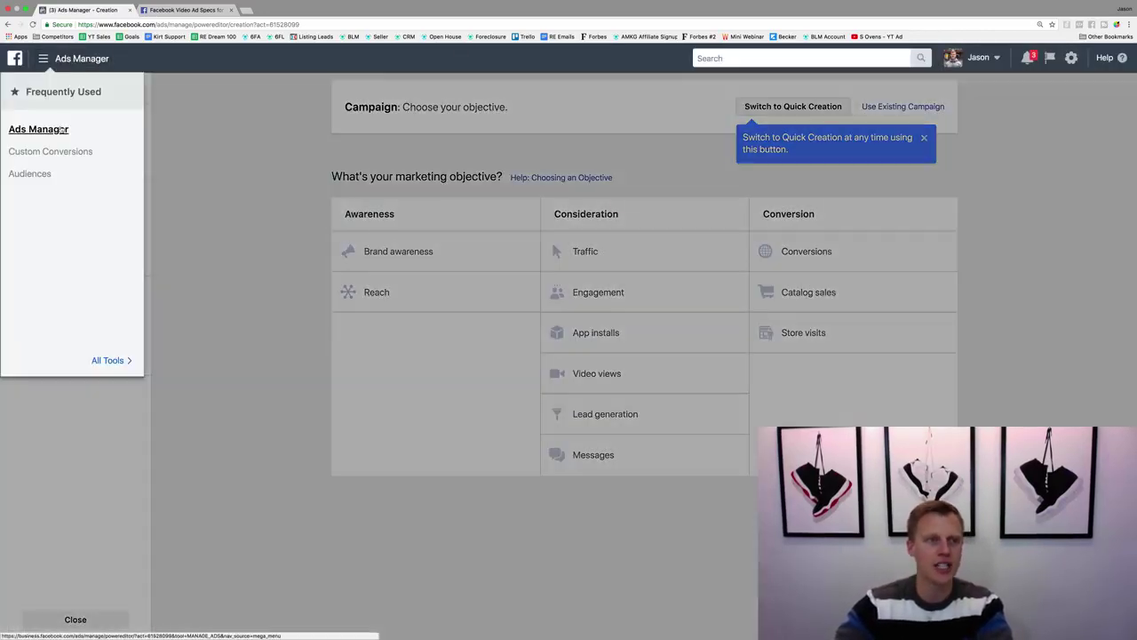
{"action": "left_click", "coordinate": [61, 125]}
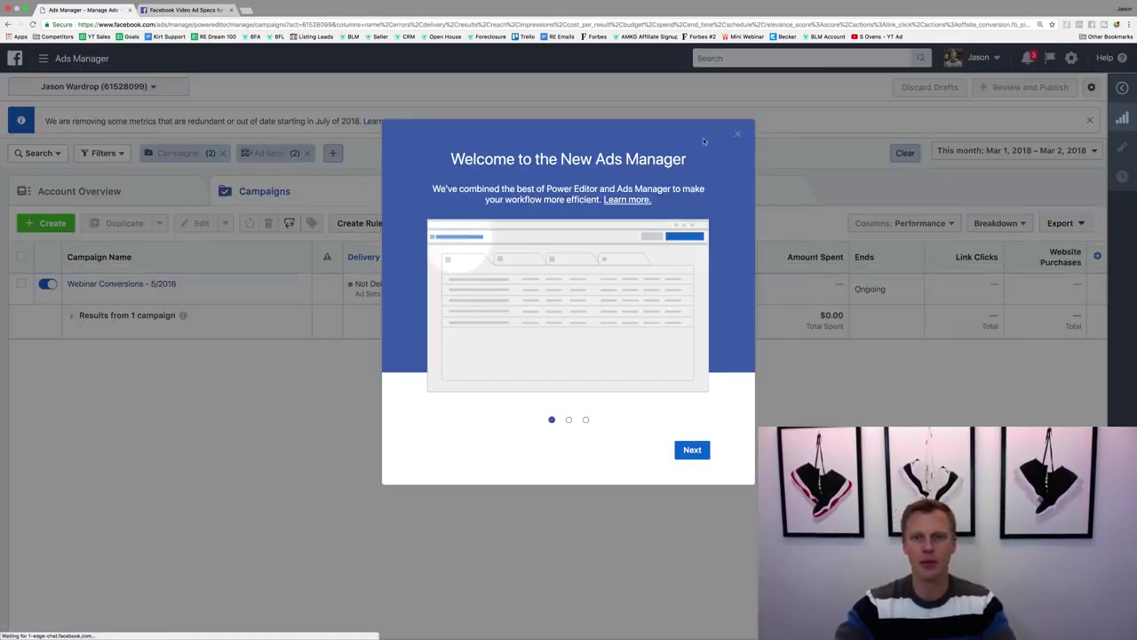
{"action": "left_click", "coordinate": [738, 133]}
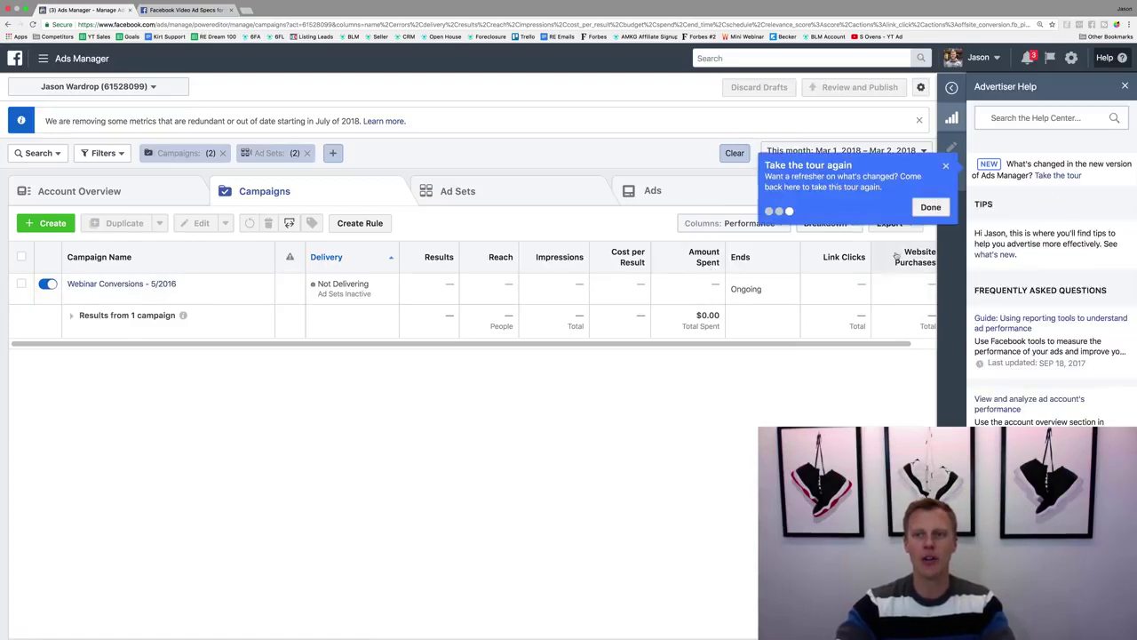
{"action": "left_click", "coordinate": [946, 165]}
{"action": "left_click", "coordinate": [1125, 85]}
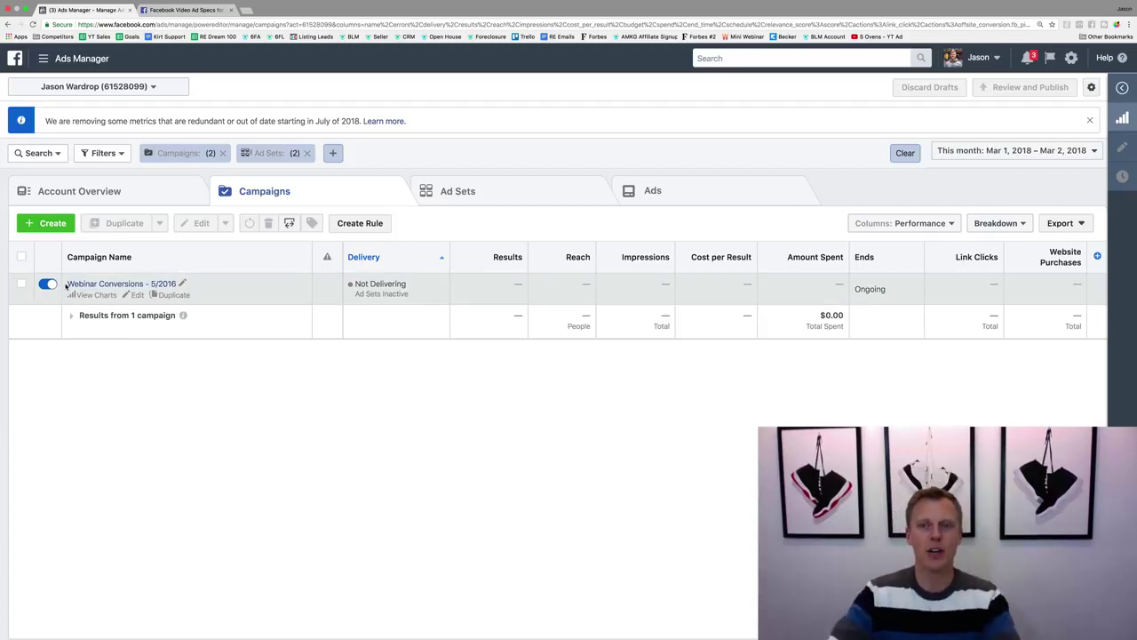
Create a new campaign with the Traffic objective, name it "Instagram (Demo)" and continue to the ad set
{"action": "left_click", "coordinate": [42, 224]}
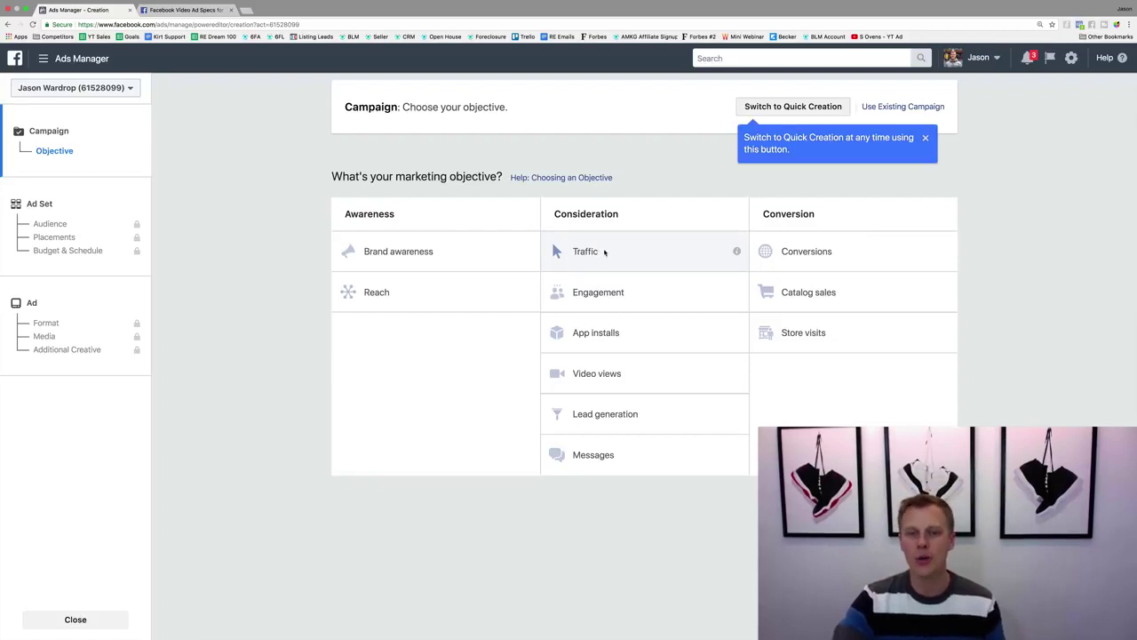
{"action": "left_click", "coordinate": [604, 252]}
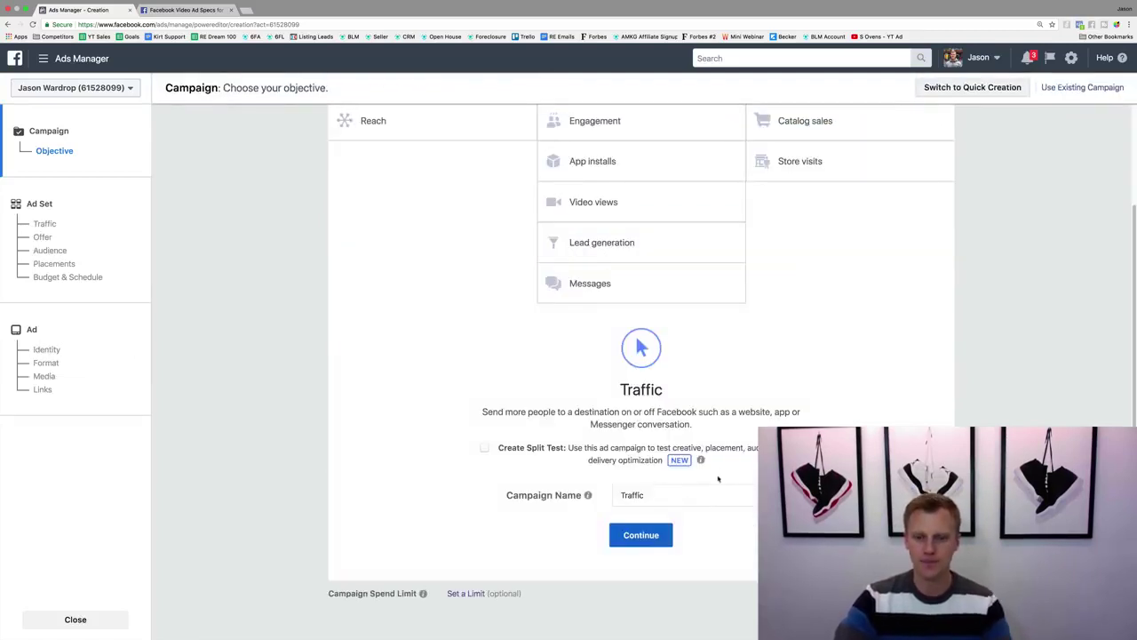
{"action": "double_click", "coordinate": [672, 492]}
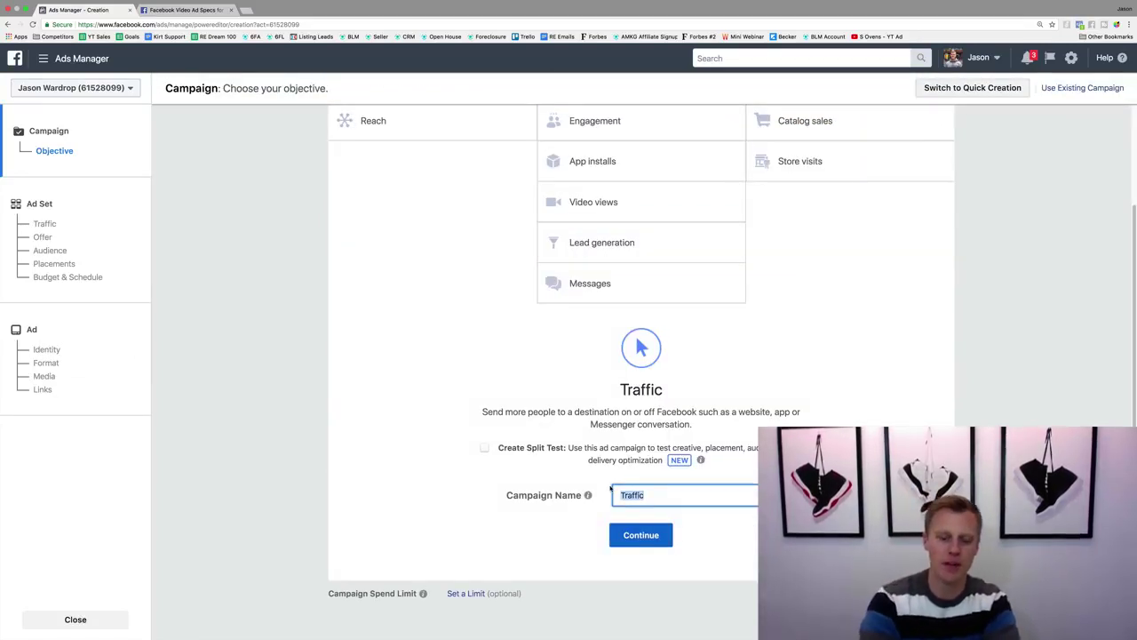
{"action": "type", "text": "Instagram"}
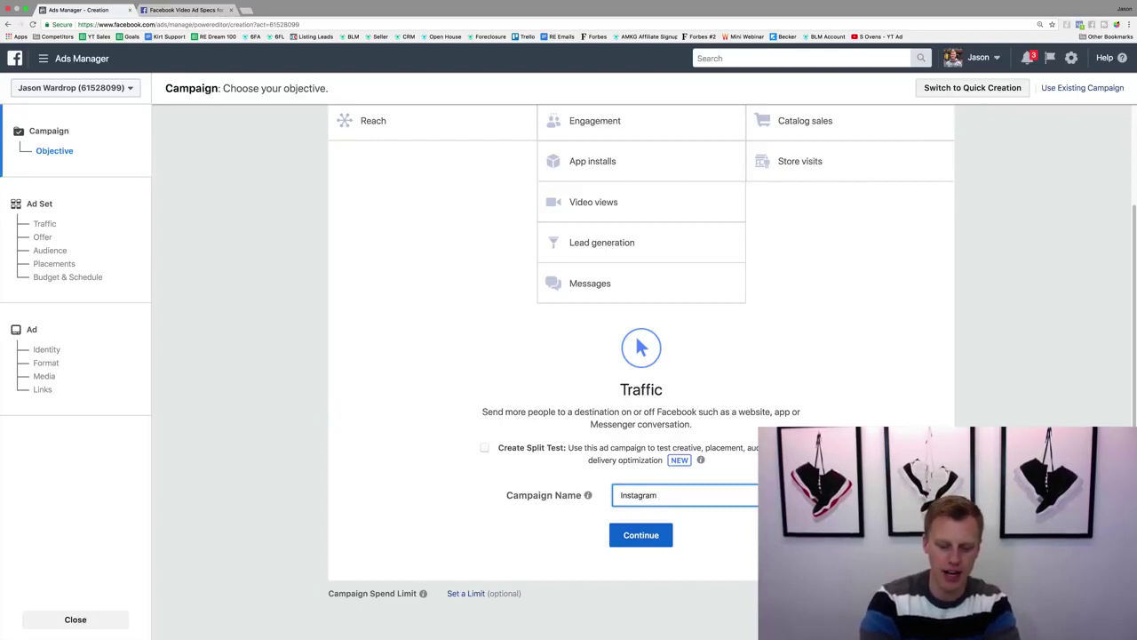
{"action": "type", "text": " (Demo"}
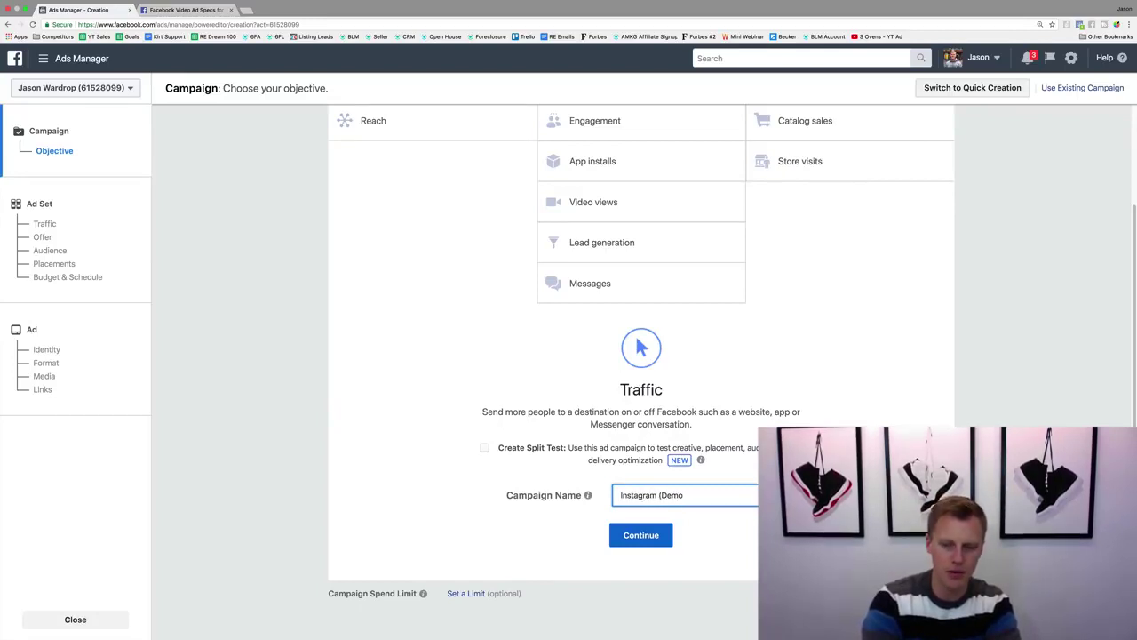
{"action": "type", "text": ")"}
{"action": "left_click", "coordinate": [635, 536]}
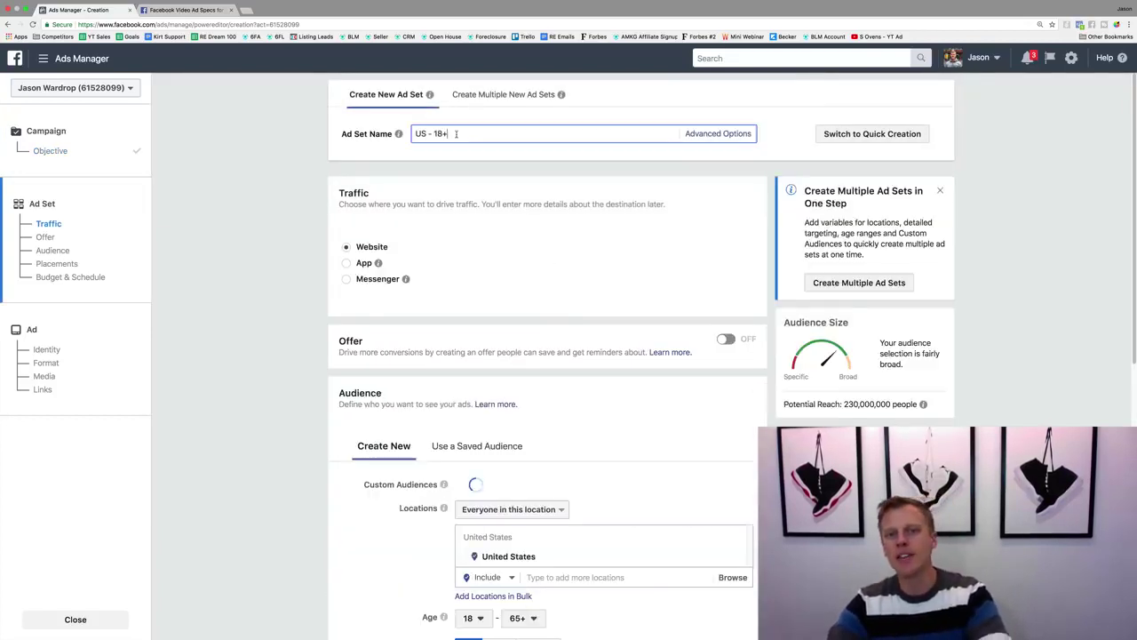
Rename the ad set as "Instagram Advertising (Demo)"
{"action": "left_click_drag", "start_coordinate": [458, 133], "coordinate": [407, 134]}
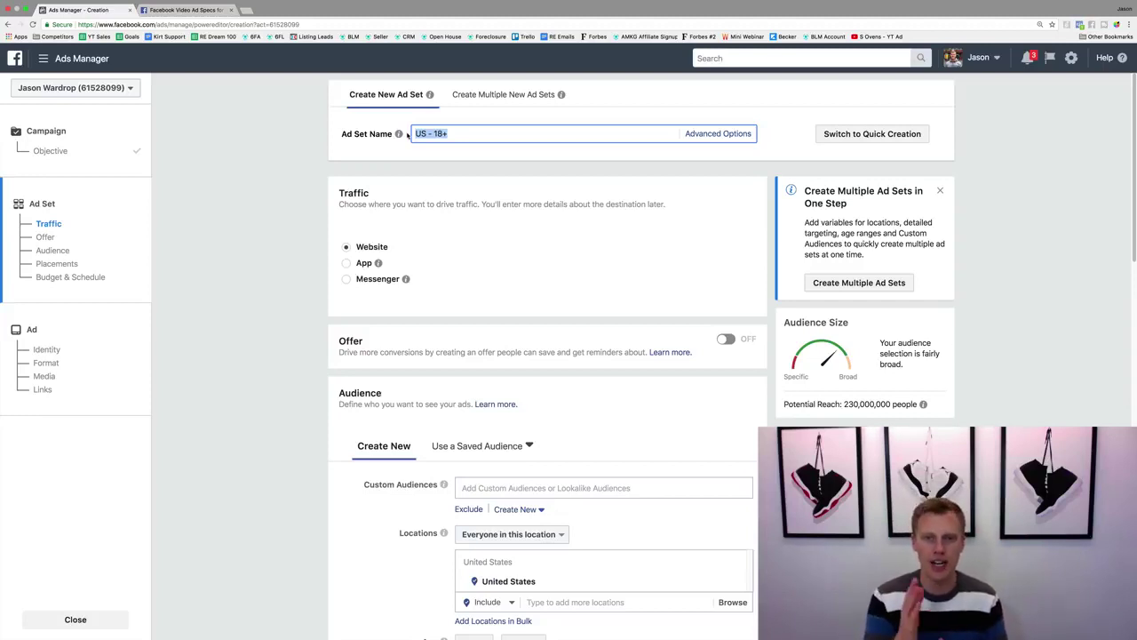
{"action": "type", "text": "I"}
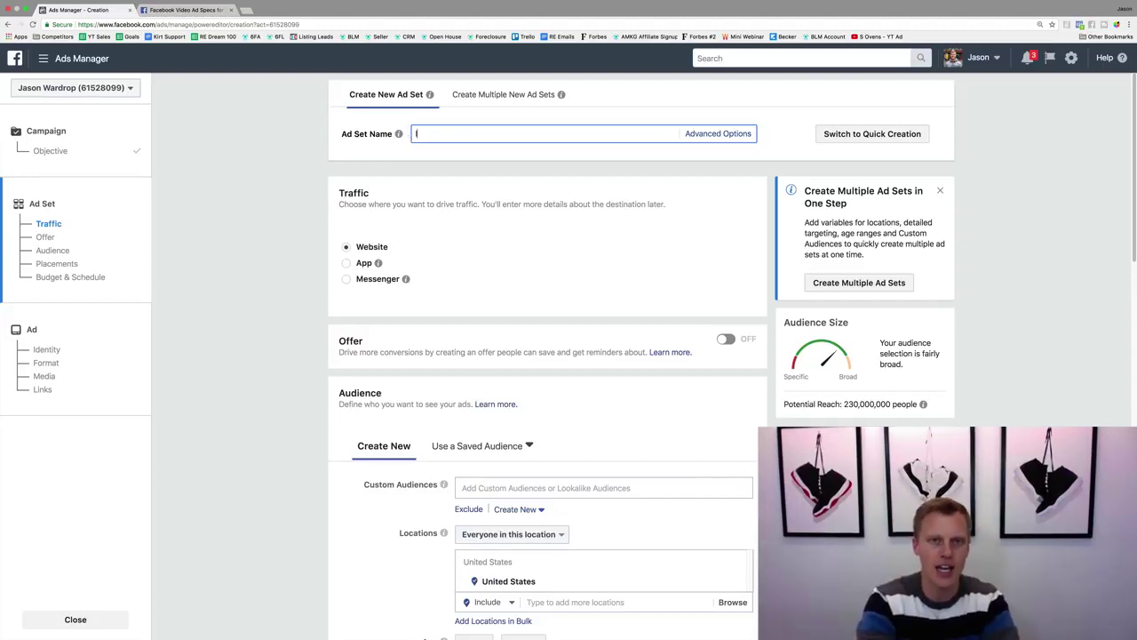
{"action": "type", "text": "nstagram Adver"}
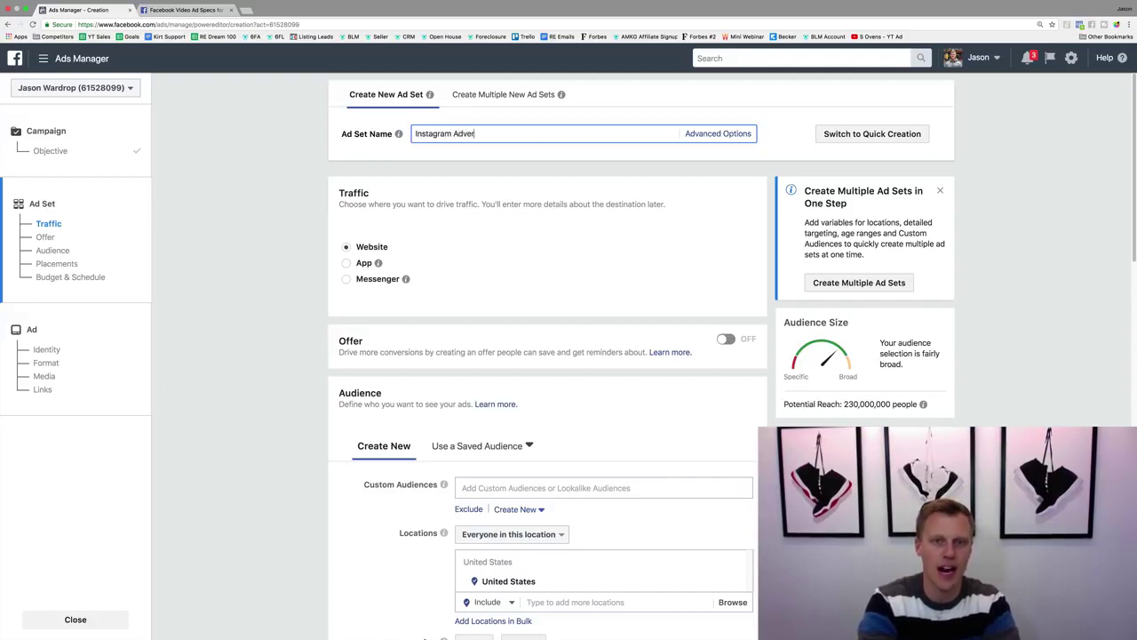
{"action": "type", "text": "tising (De"}
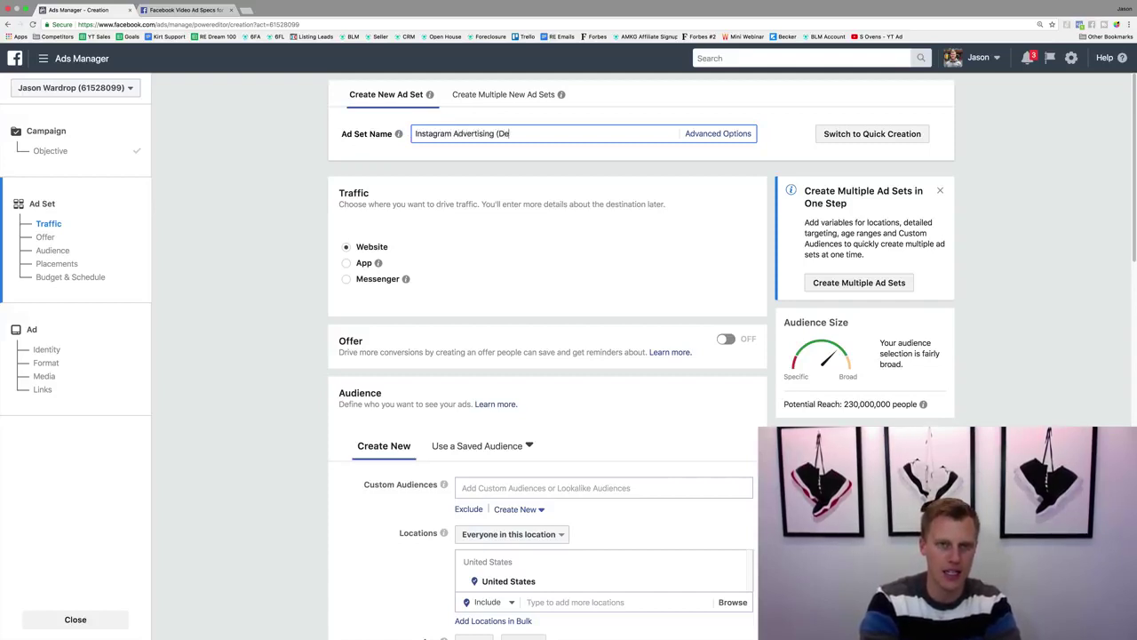
{"action": "type", "text": "mo)"}
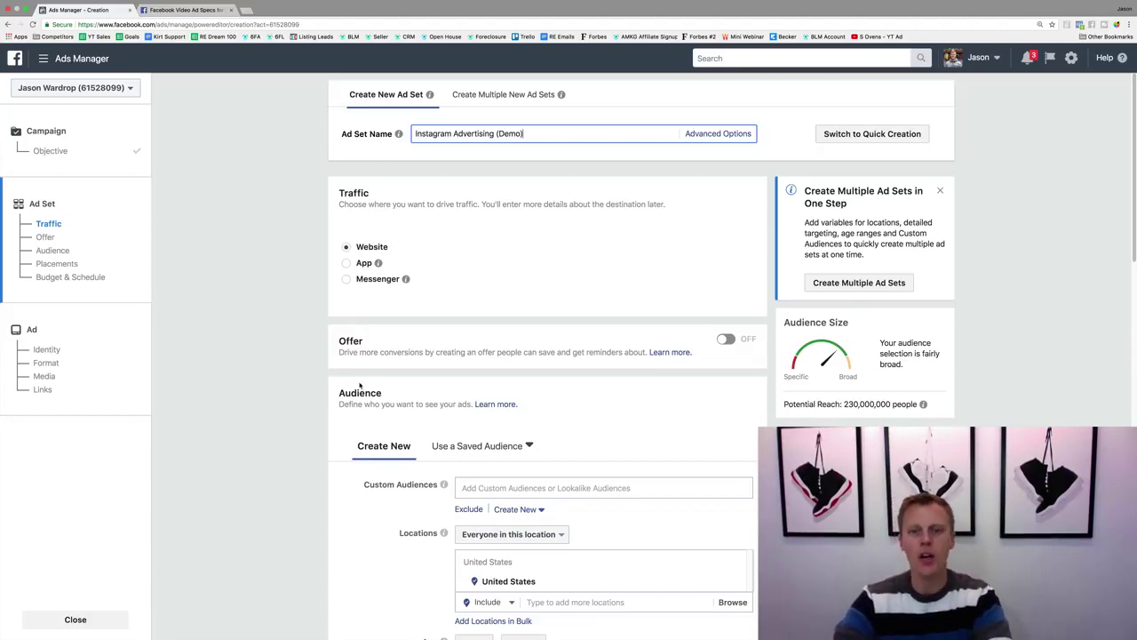
Replace the United States audience location with New York, New York, and set its radius to 10 mi
{"action": "scroll", "coordinate": [363, 379], "scroll_direction": "down", "scroll_amount": 3}
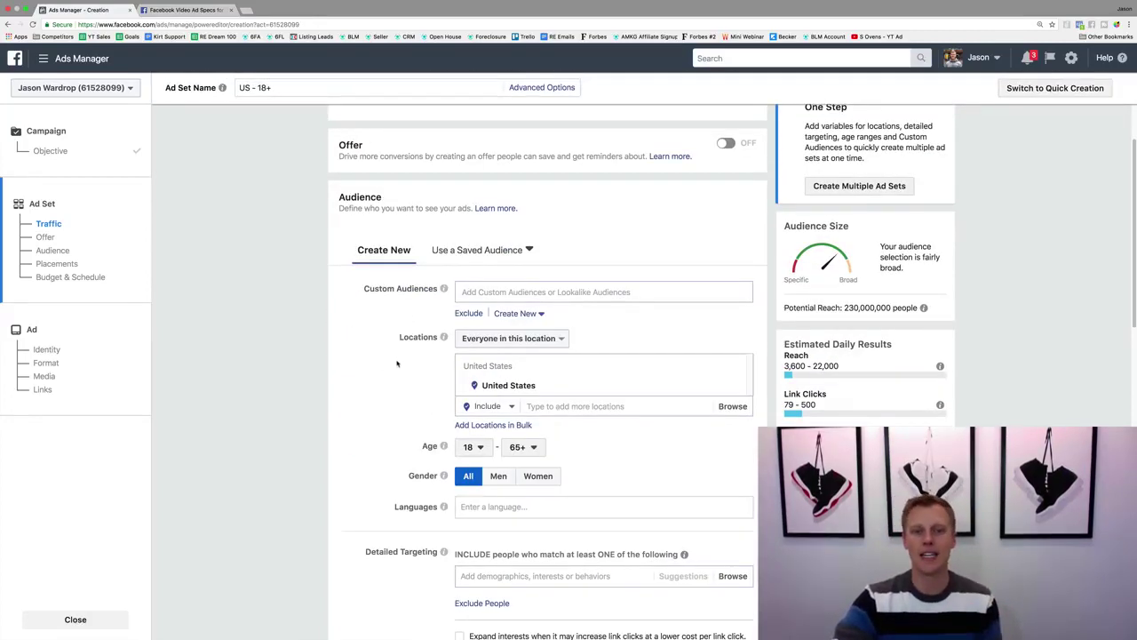
{"action": "scroll", "coordinate": [396, 355], "scroll_direction": "down", "scroll_amount": 1}
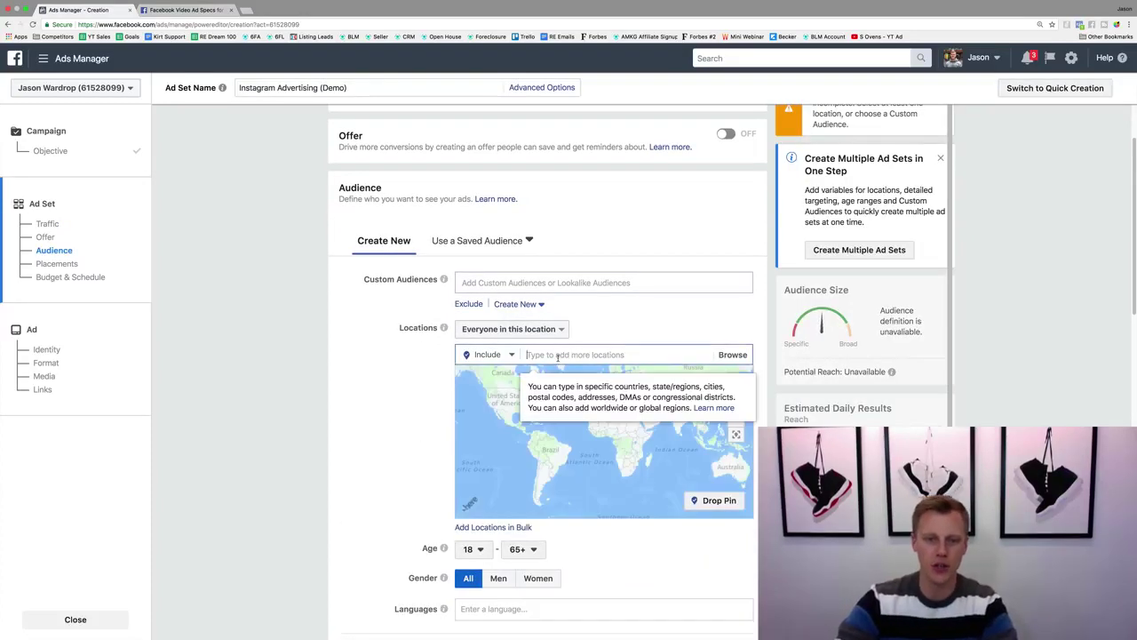
{"action": "type", "text": "New York "}
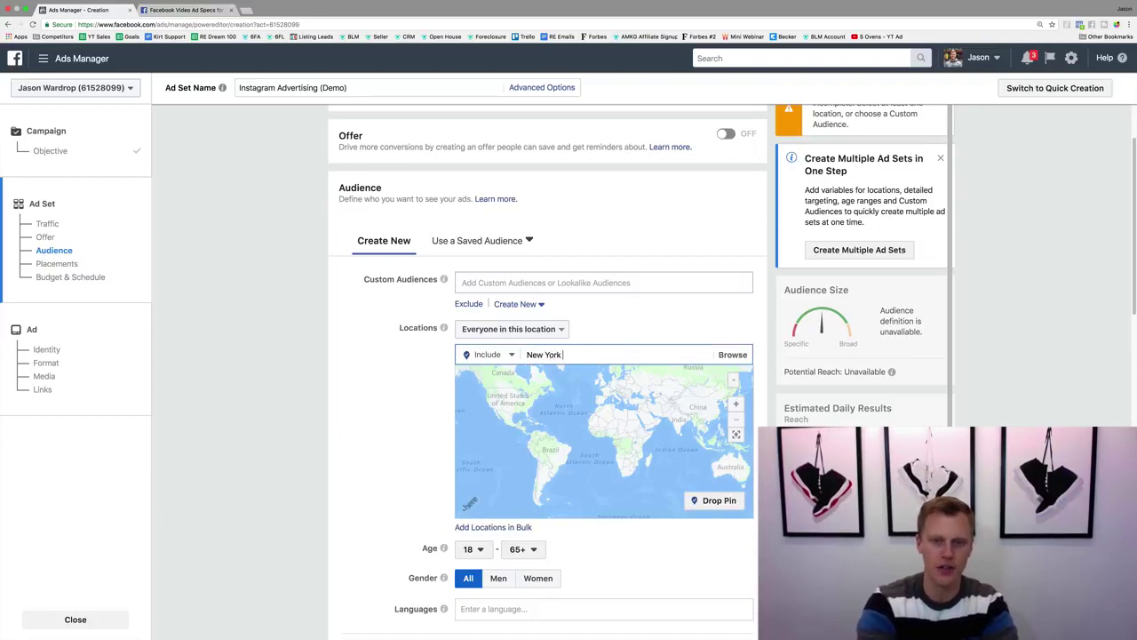
{"action": "type", "text": "City"}
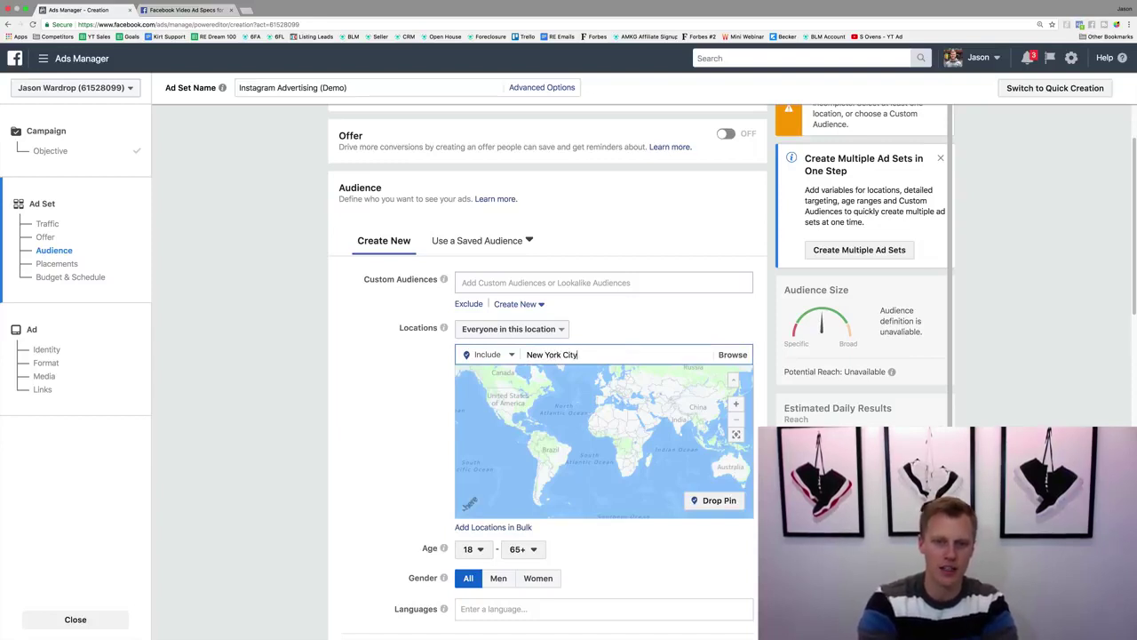
{"action": "left_click", "coordinate": [591, 373]}
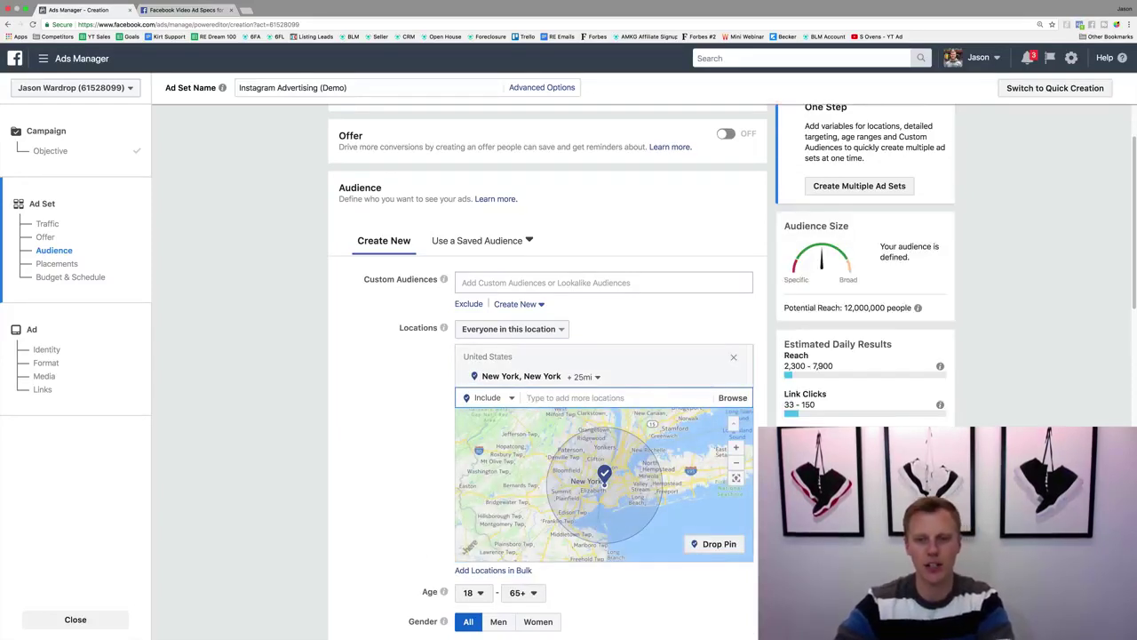
{"action": "left_click", "coordinate": [586, 377]}
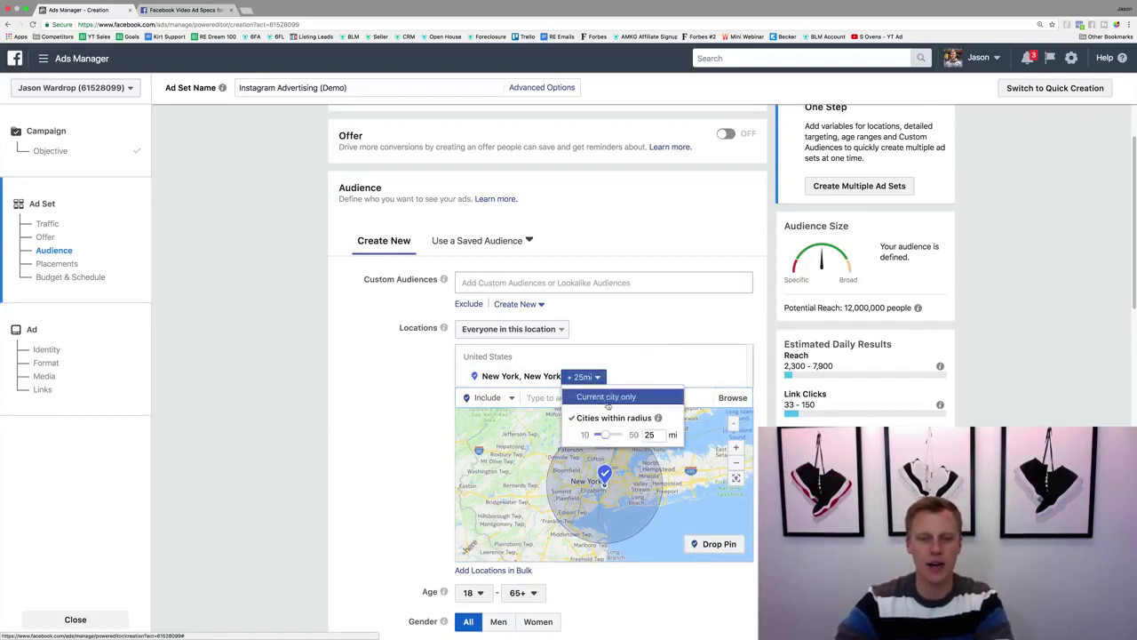
{"action": "left_click", "coordinate": [418, 459]}
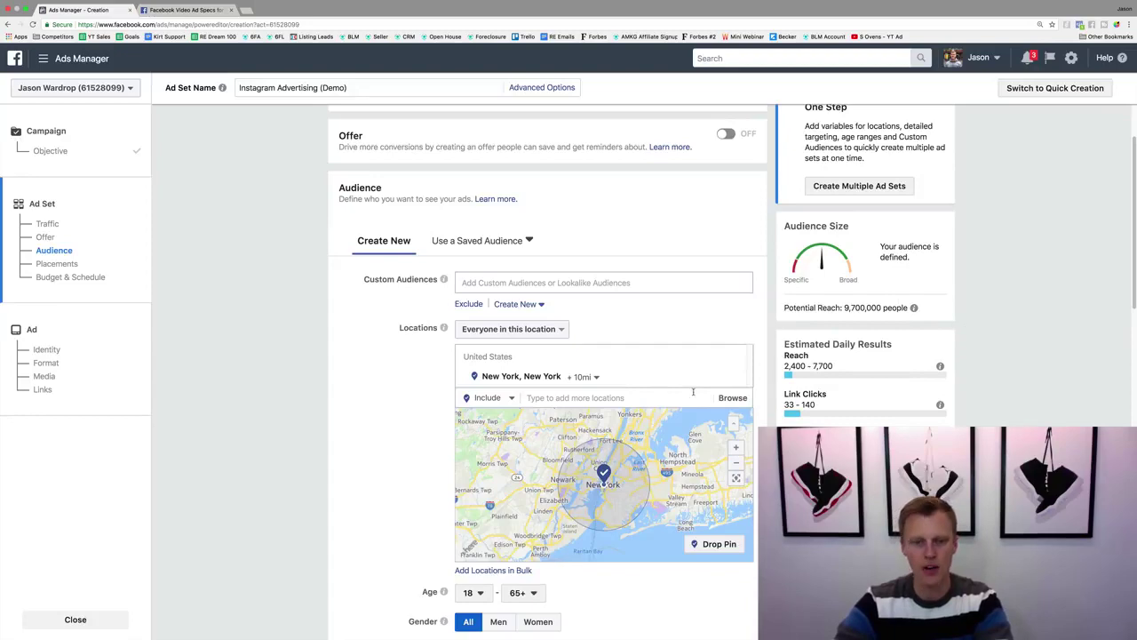
Set the minimum audience age to 25
{"action": "scroll", "coordinate": [396, 485], "scroll_direction": "down", "scroll_amount": 2}
{"action": "left_click", "coordinate": [471, 511]}
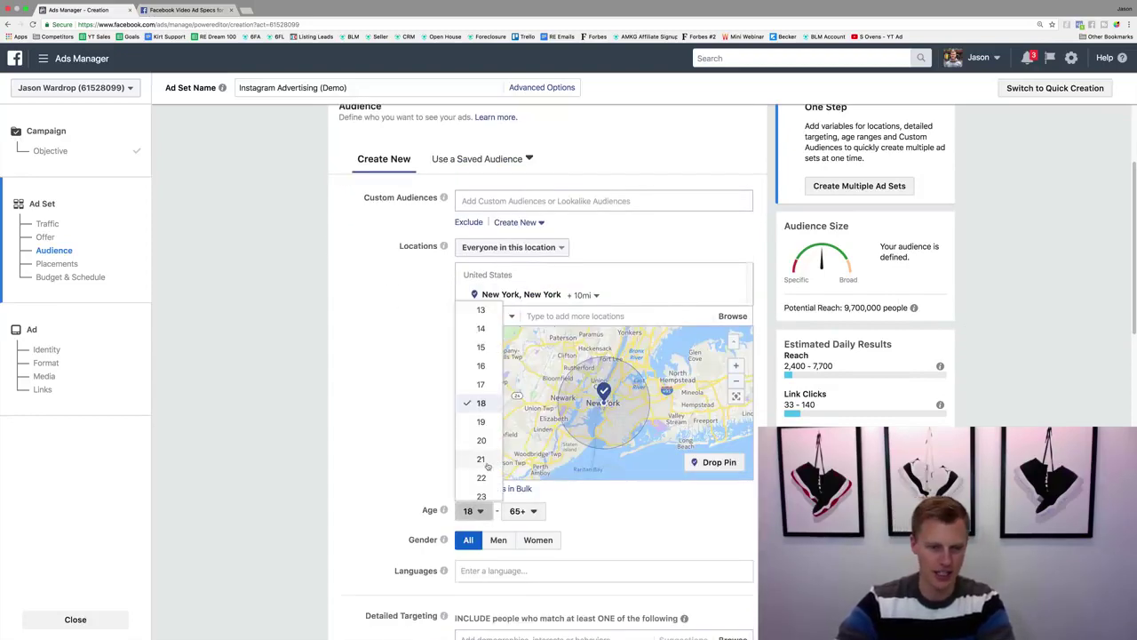
{"action": "left_click", "coordinate": [481, 487]}
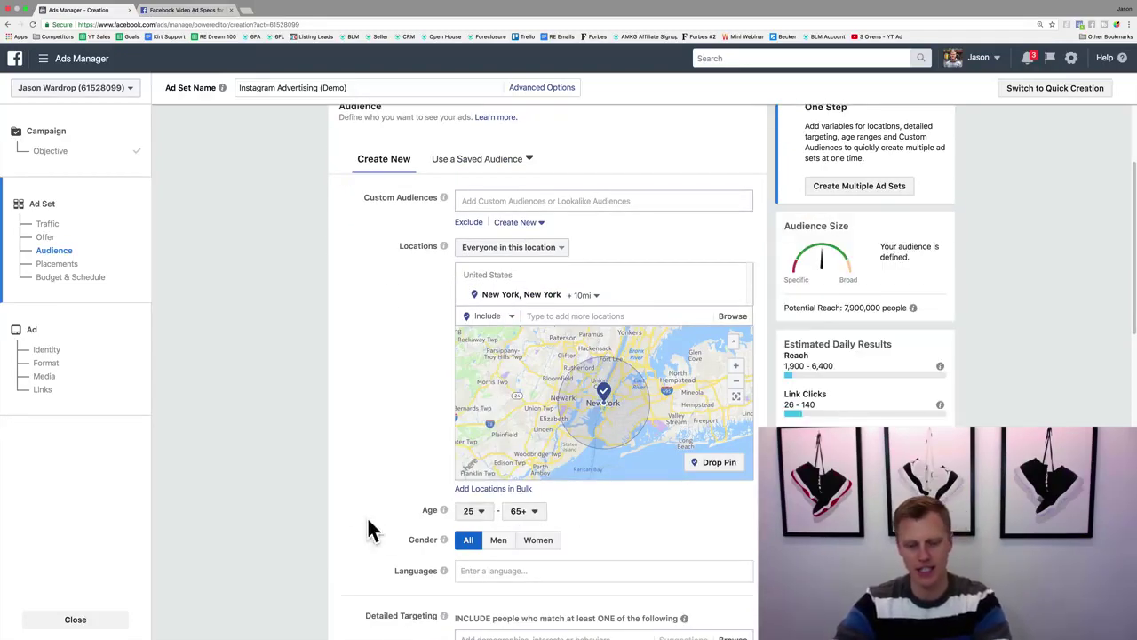
Add the interest Basketball to the audience's detailed targeting
{"action": "scroll", "coordinate": [355, 520], "scroll_direction": "down", "scroll_amount": 3}
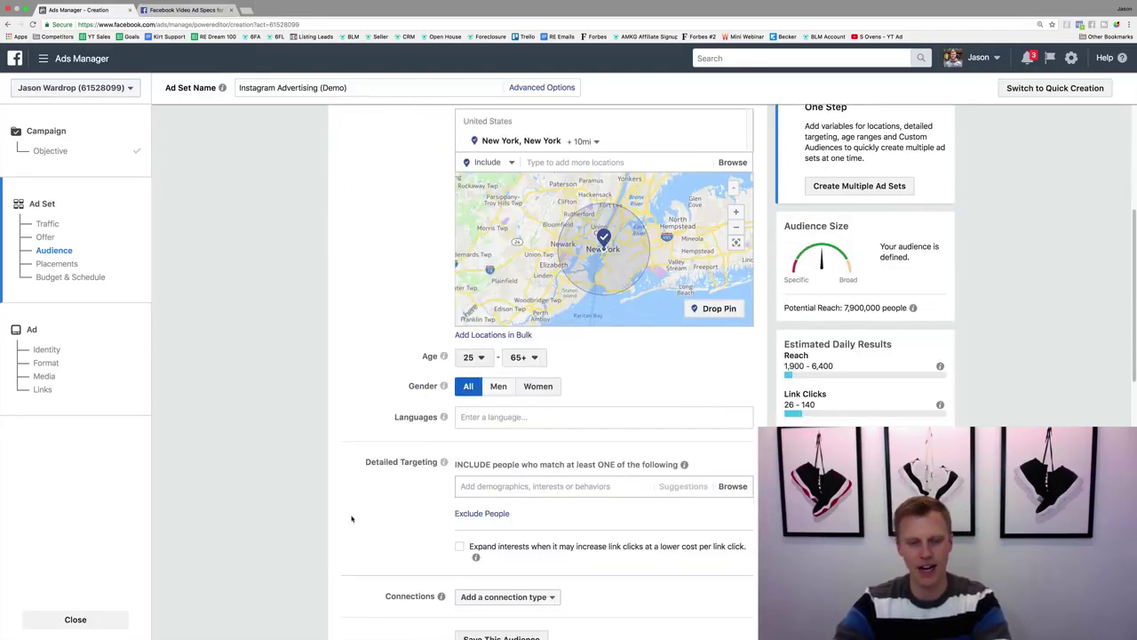
{"action": "left_click", "coordinate": [504, 484]}
{"action": "type", "text": "Basketball"}
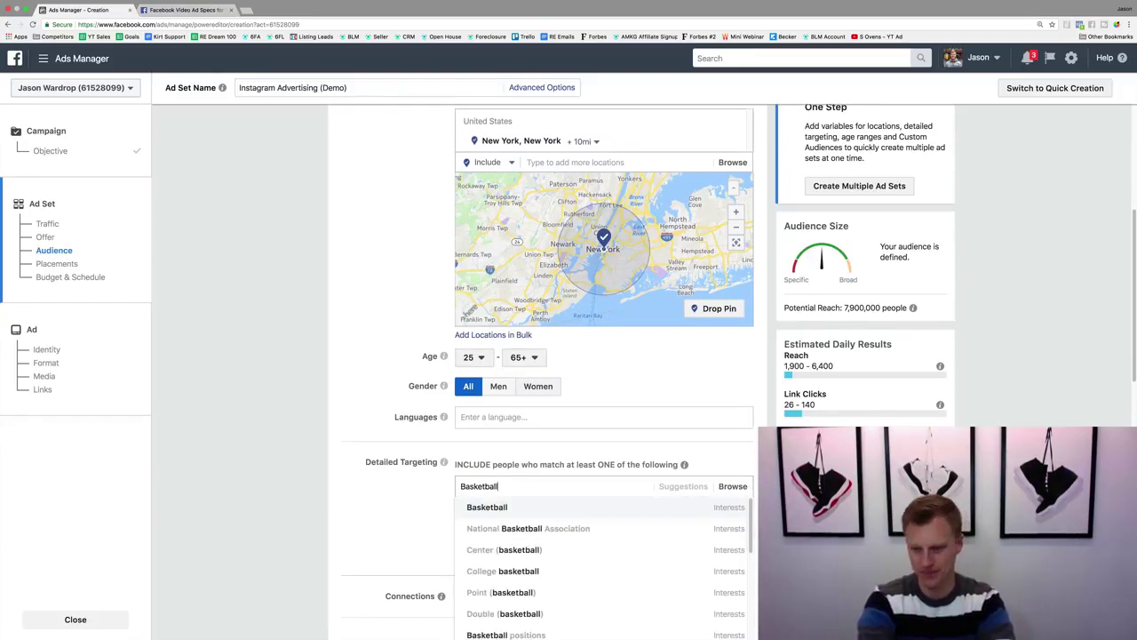
{"action": "key", "text": "Return"}
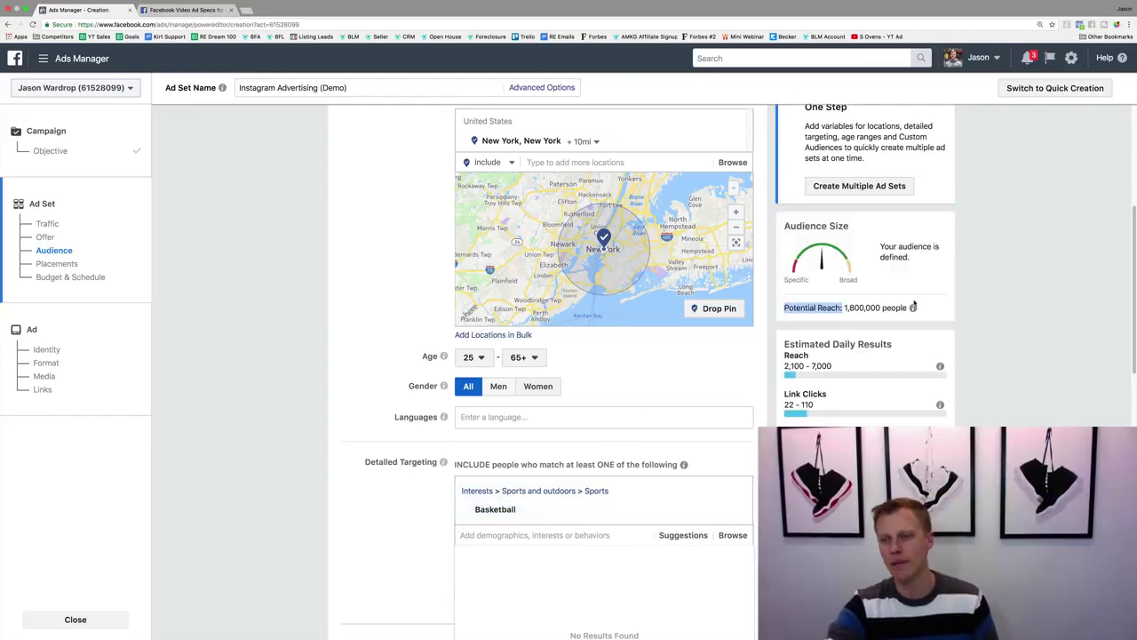
{"action": "left_click", "coordinate": [948, 309]}
Switch the ad set from automatic placements to Edit Placements
{"action": "scroll", "coordinate": [385, 494], "scroll_direction": "down", "scroll_amount": 5}
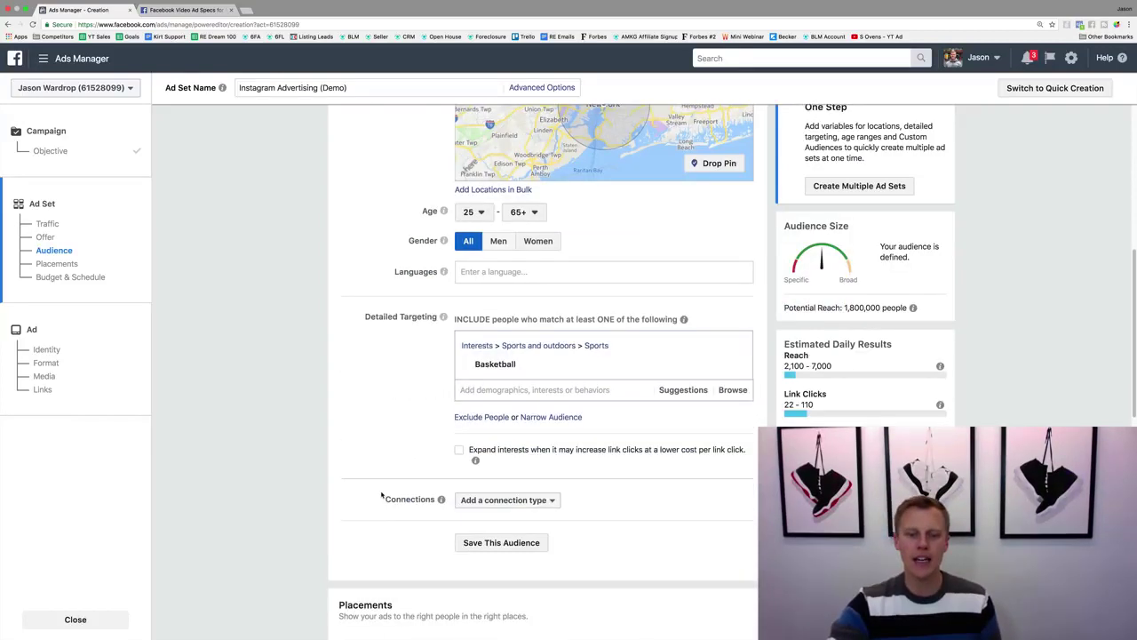
{"action": "scroll", "coordinate": [382, 494], "scroll_direction": "down", "scroll_amount": 1}
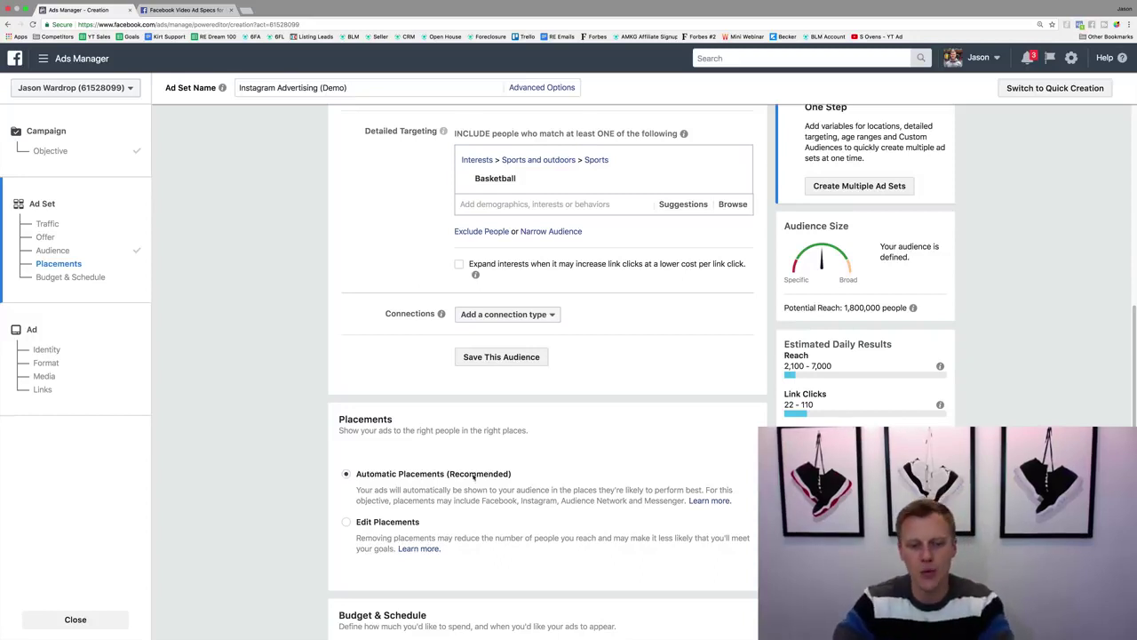
{"action": "left_click", "coordinate": [346, 524]}
{"action": "scroll", "coordinate": [342, 453], "scroll_direction": "down", "scroll_amount": 2}
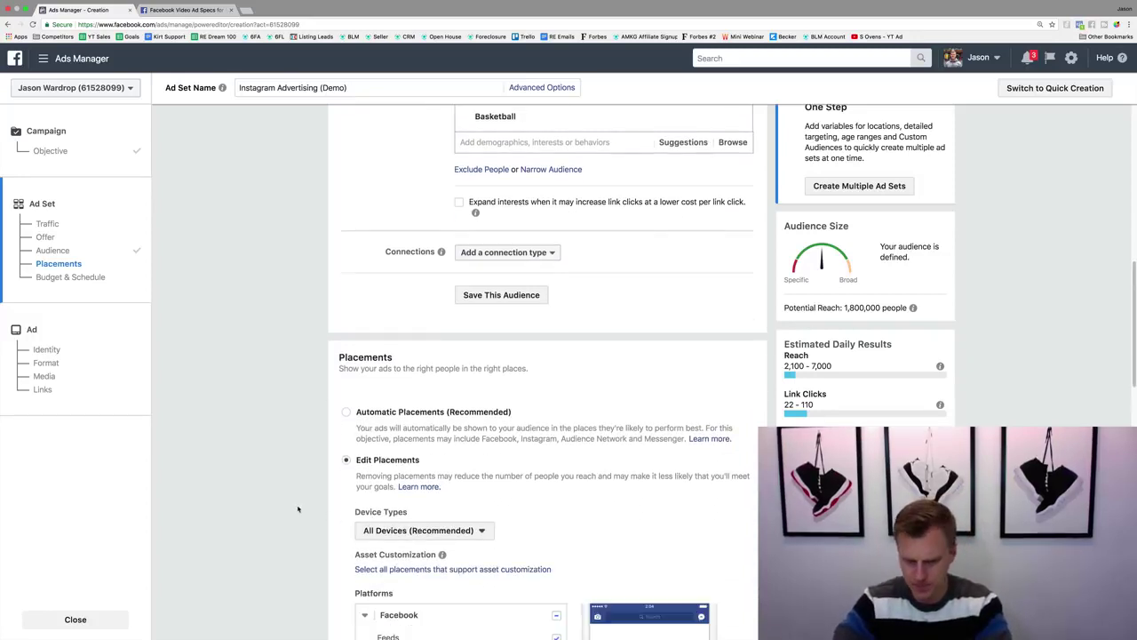
{"action": "scroll", "coordinate": [296, 477], "scroll_direction": "down", "scroll_amount": 5}
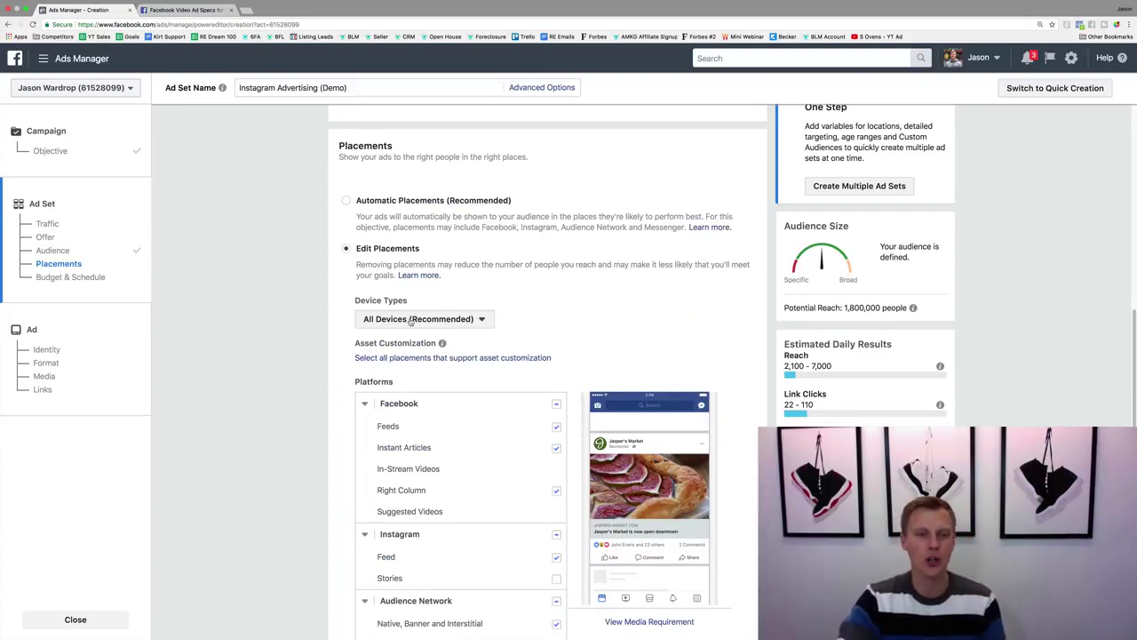
Try the Mobile Only and Desktop Only device types, and return the setting to All Devices (Recommended)
{"action": "left_click", "coordinate": [411, 320]}
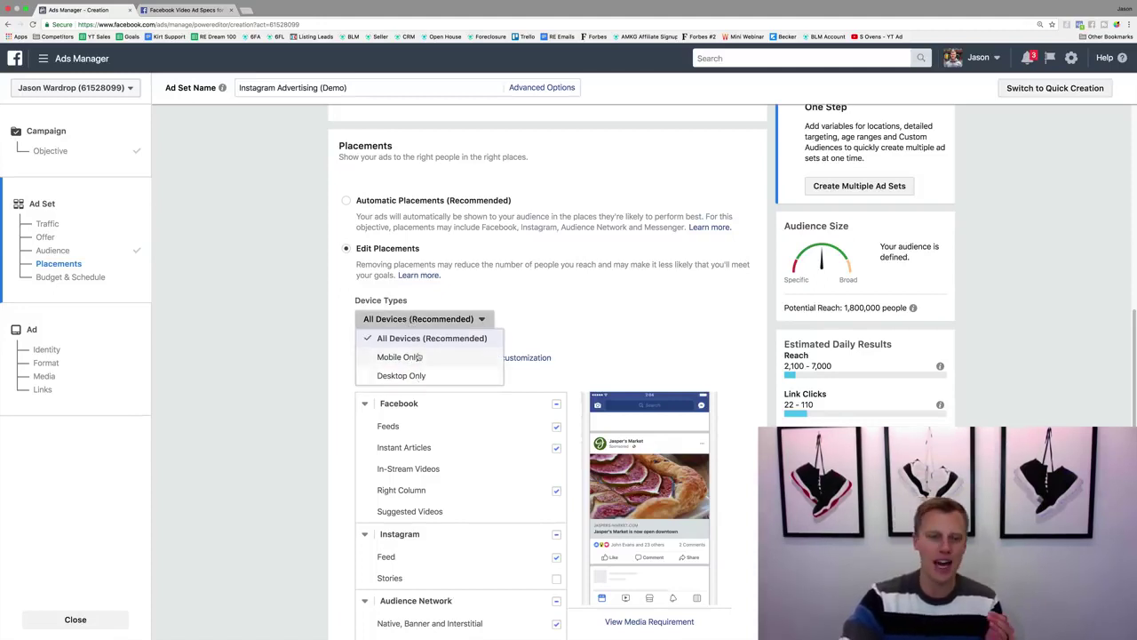
{"action": "left_click", "coordinate": [417, 356]}
{"action": "left_click", "coordinate": [418, 322]}
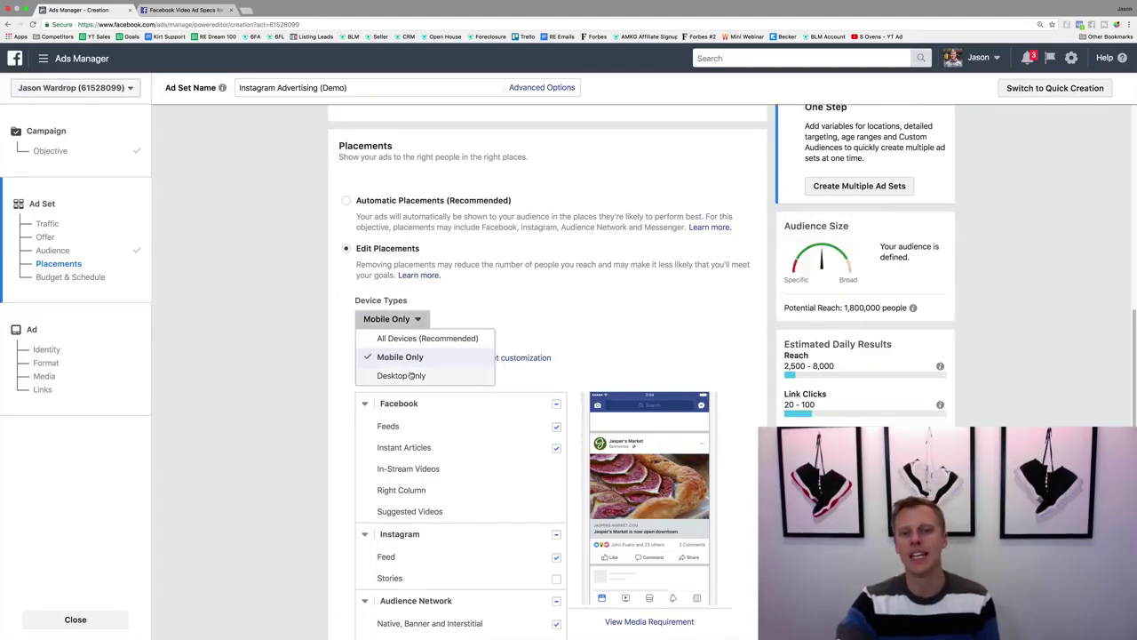
{"action": "left_click", "coordinate": [412, 376]}
{"action": "left_click", "coordinate": [412, 319]}
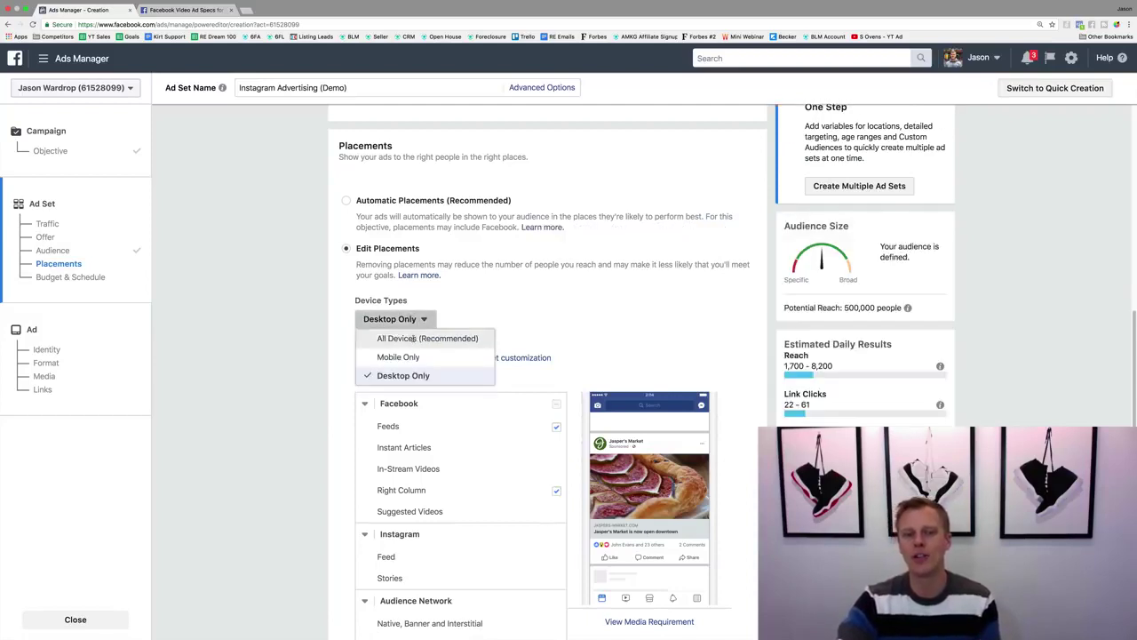
{"action": "left_click", "coordinate": [414, 339]}
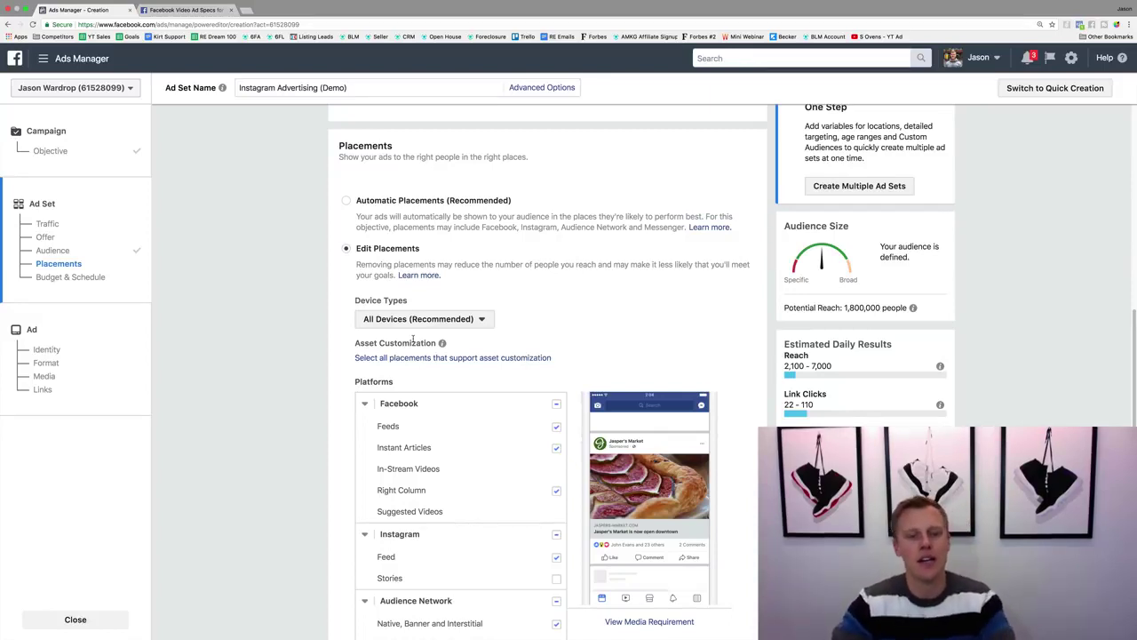
Exclude the Facebook, Audience Network and Messenger platforms from the placements, keeping only Instagram
{"action": "scroll", "coordinate": [321, 343], "scroll_direction": "down", "scroll_amount": 2}
{"action": "scroll", "coordinate": [321, 343], "scroll_direction": "down", "scroll_amount": 2}
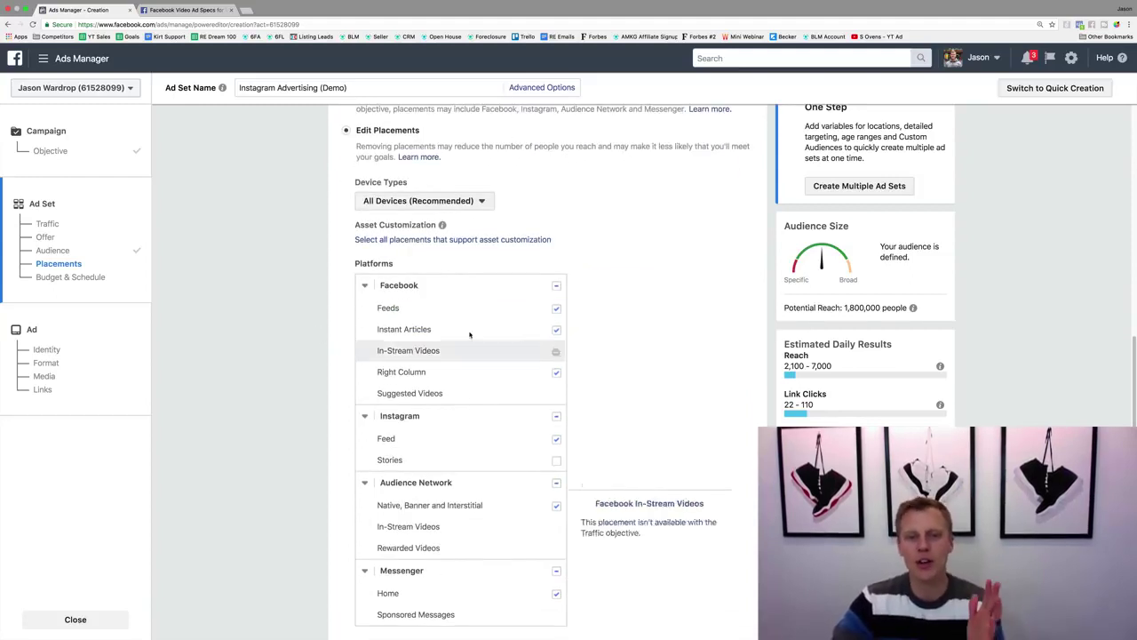
{"action": "left_click", "coordinate": [556, 286]}
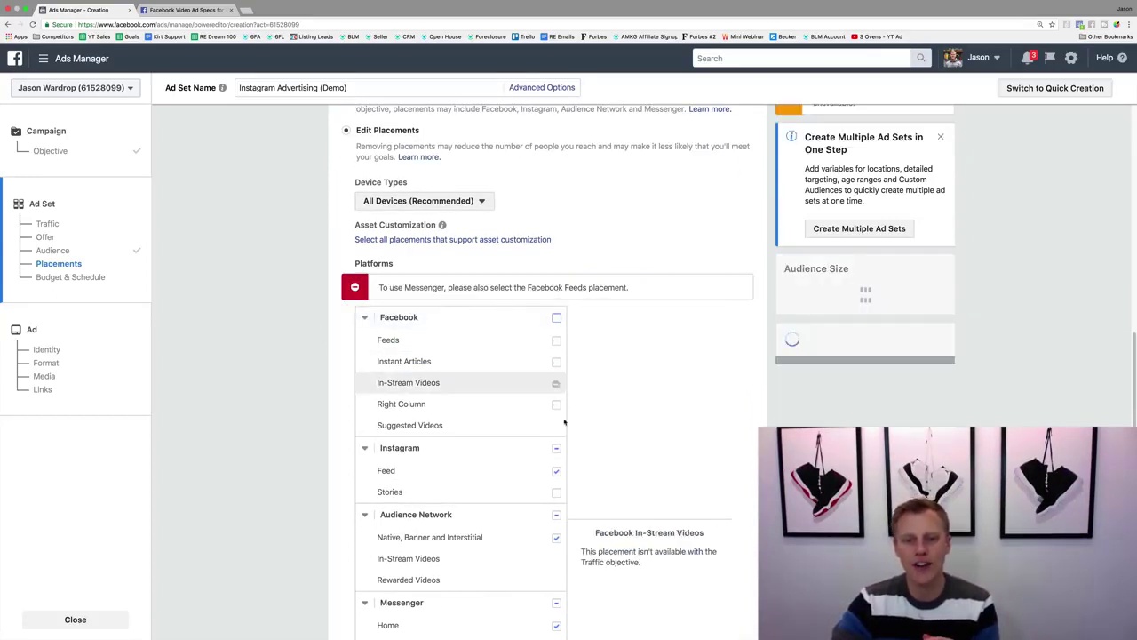
{"action": "left_click", "coordinate": [556, 515]}
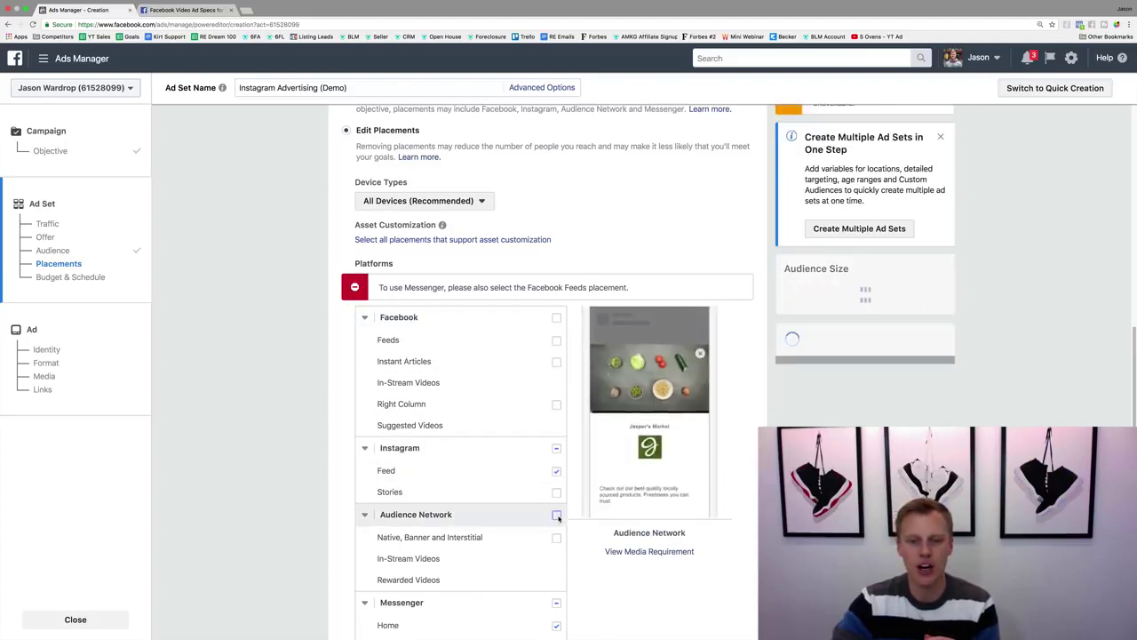
{"action": "left_click", "coordinate": [557, 605]}
{"action": "scroll", "coordinate": [302, 568], "scroll_direction": "down", "scroll_amount": 2}
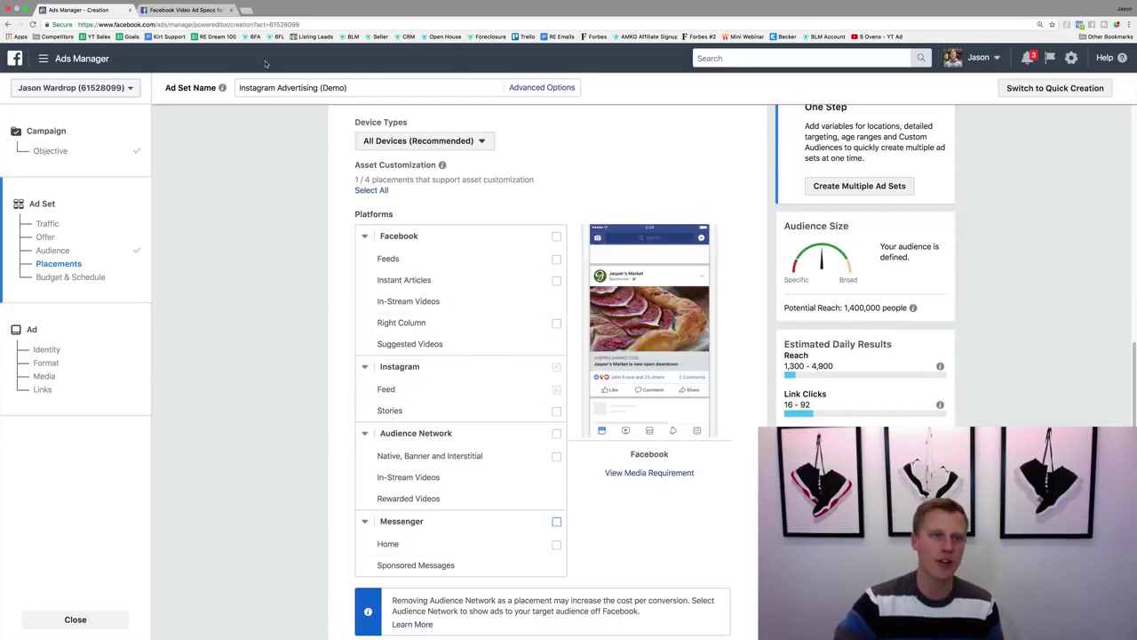
Switch to the Facebook video ad specs page and check the video length requirement for the Instagram Feed placement
{"action": "left_click", "coordinate": [184, 9]}
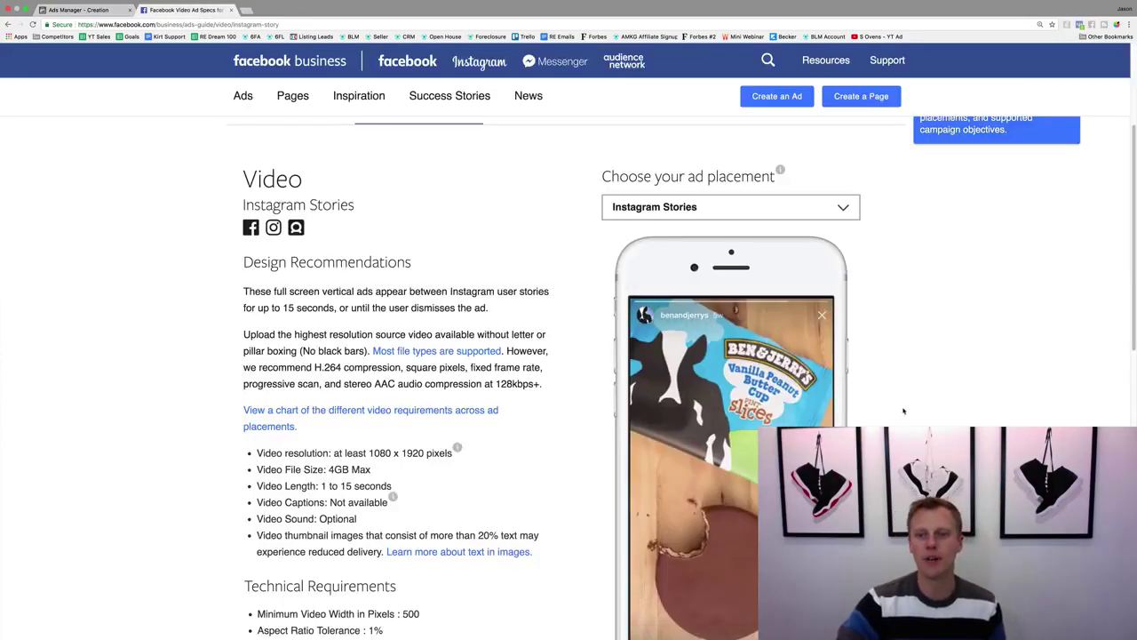
{"action": "left_click", "coordinate": [751, 207]}
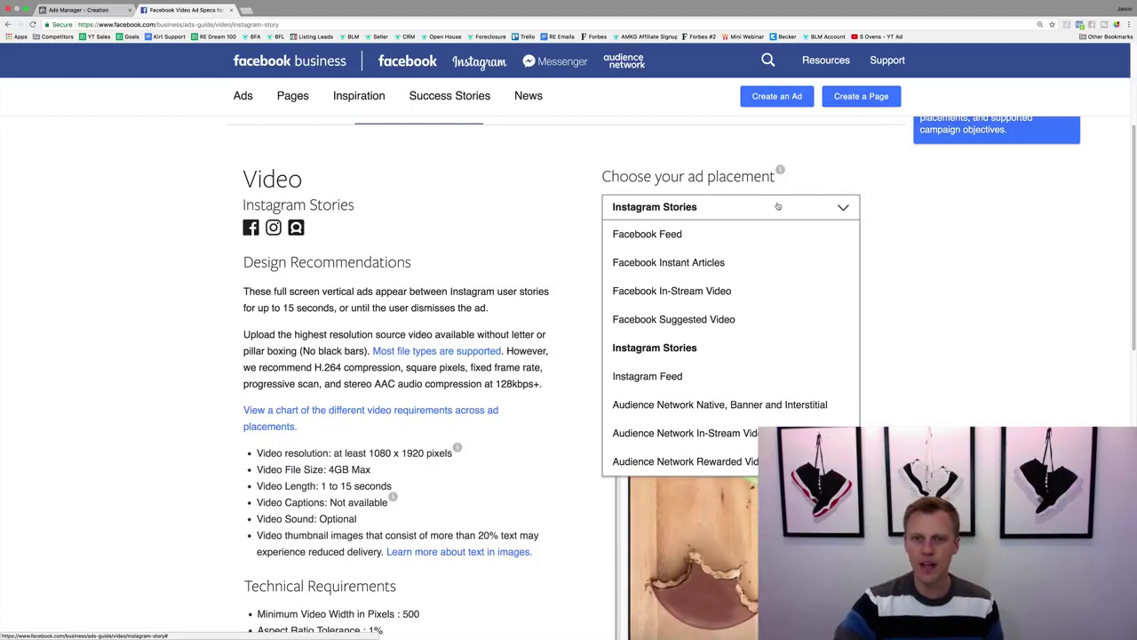
{"action": "left_click", "coordinate": [740, 377]}
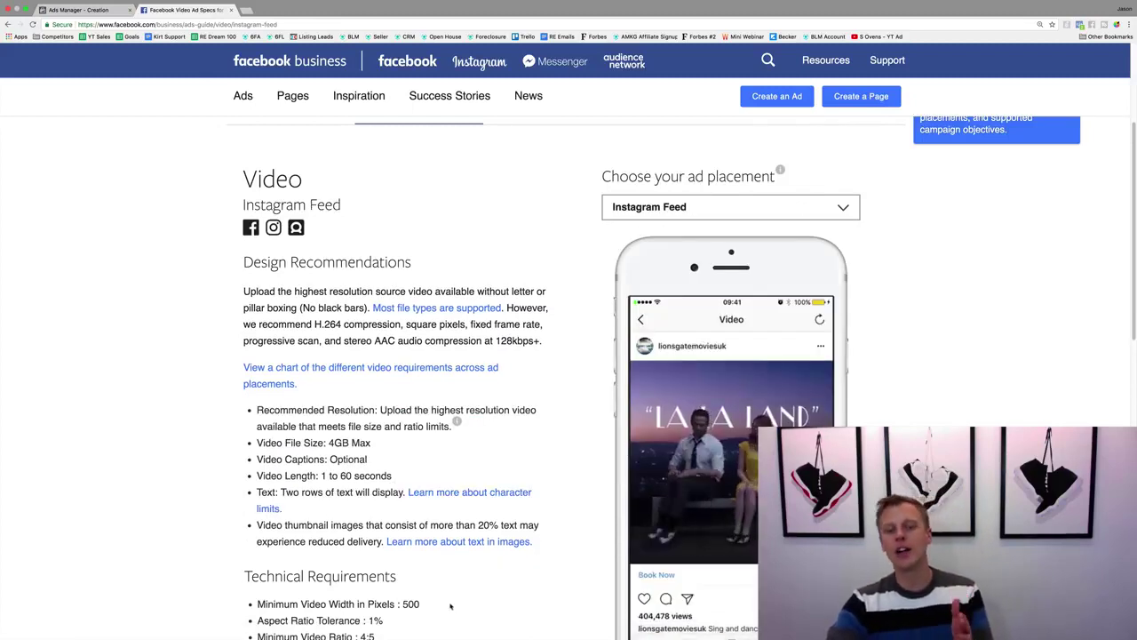
{"action": "left_click_drag", "start_coordinate": [393, 475], "coordinate": [251, 477]}
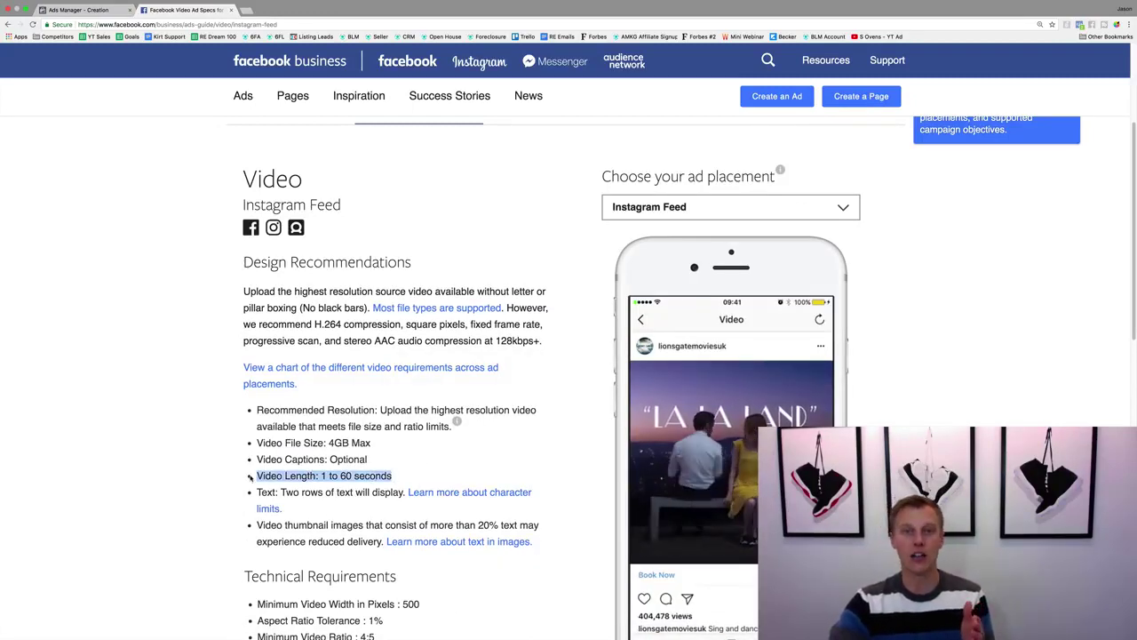
Return to the Ads Manager ad set and include Instagram Stories as a placement alongside the Instagram feed
{"action": "left_click", "coordinate": [78, 10]}
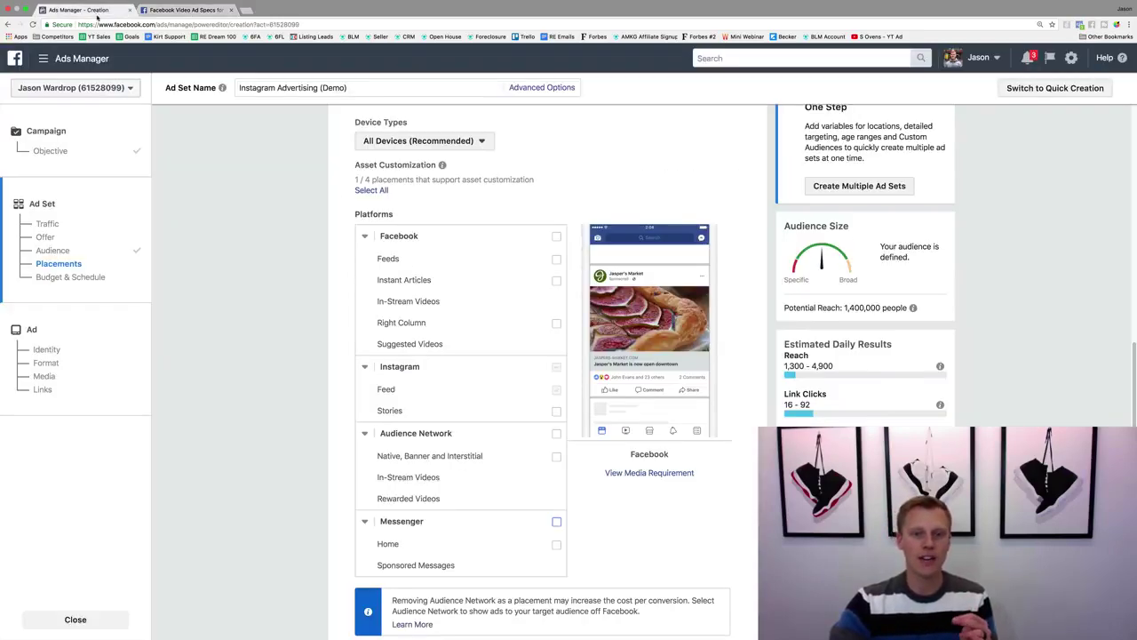
{"action": "left_click", "coordinate": [557, 412]}
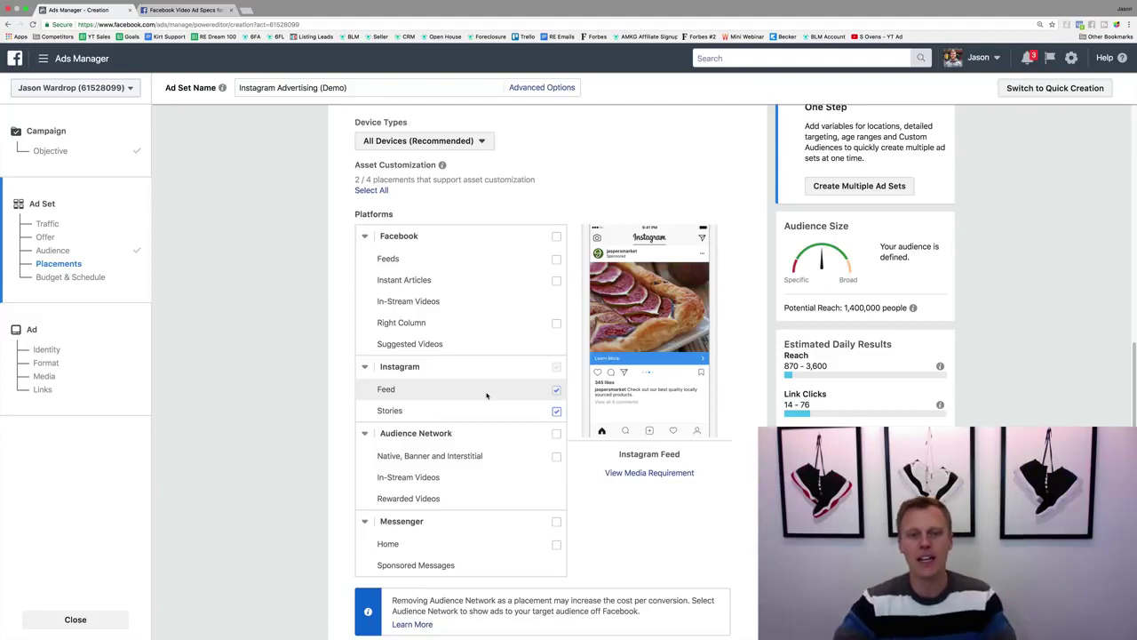
{"action": "left_click", "coordinate": [557, 412]}
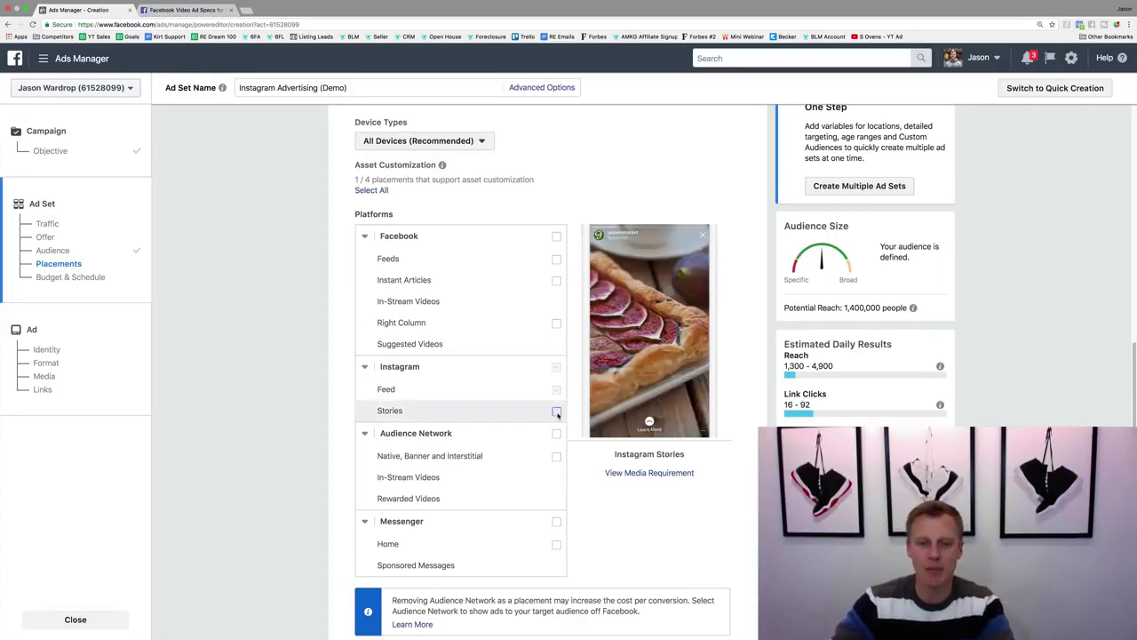
{"action": "left_click", "coordinate": [557, 412]}
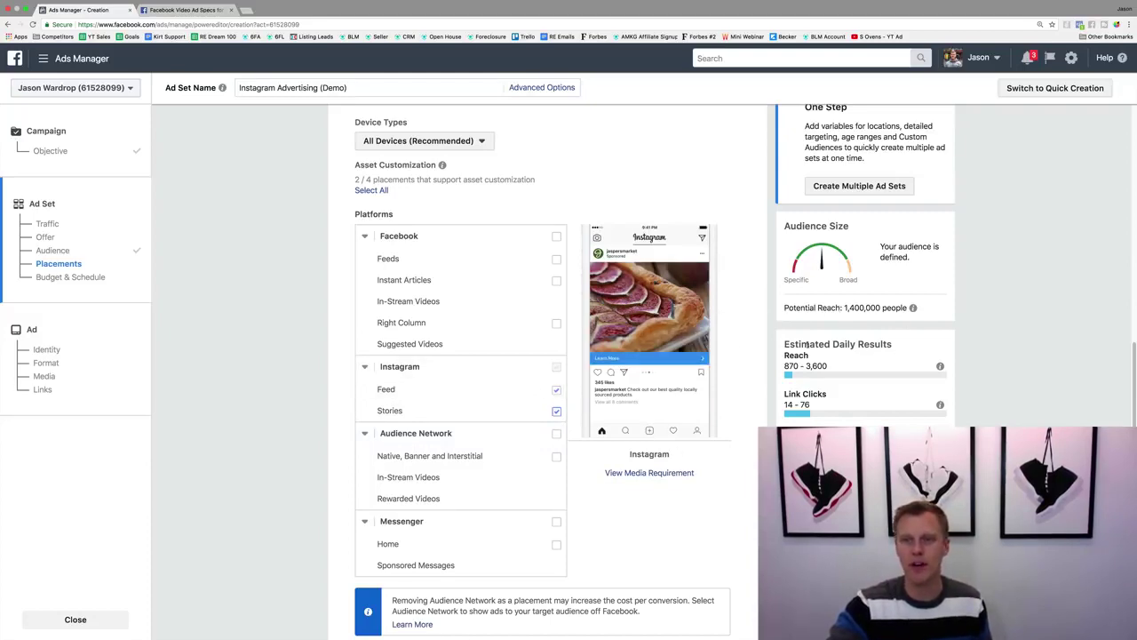
Examine the budget type options under Budget & Schedule, leaving Daily Budget selected
{"action": "scroll", "coordinate": [738, 337], "scroll_direction": "down", "scroll_amount": 5}
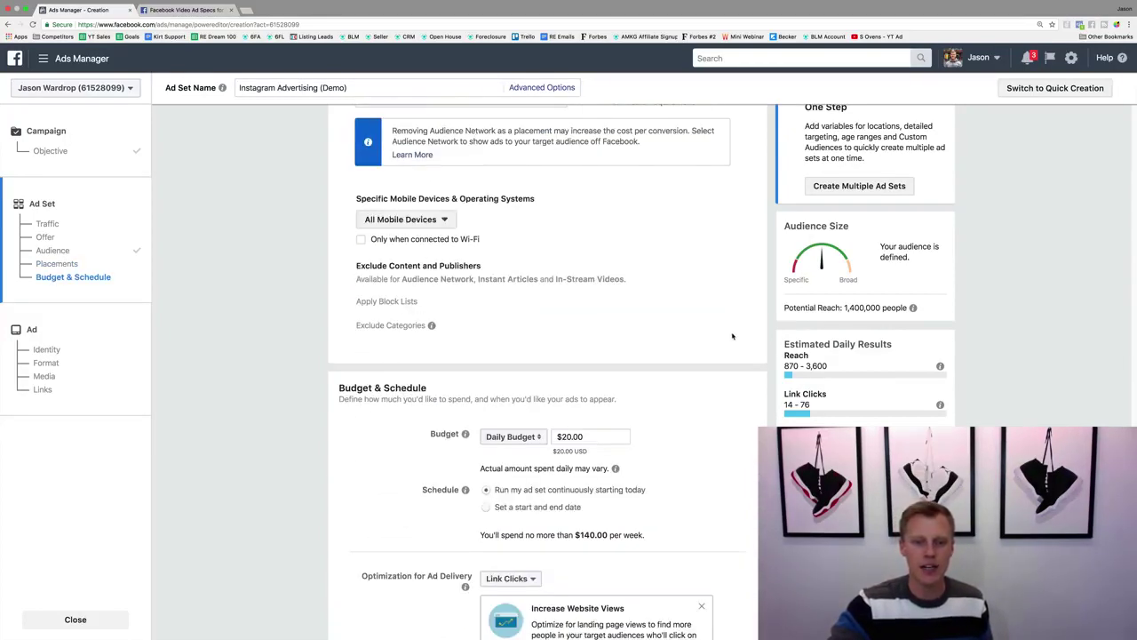
{"action": "left_click", "coordinate": [509, 438]}
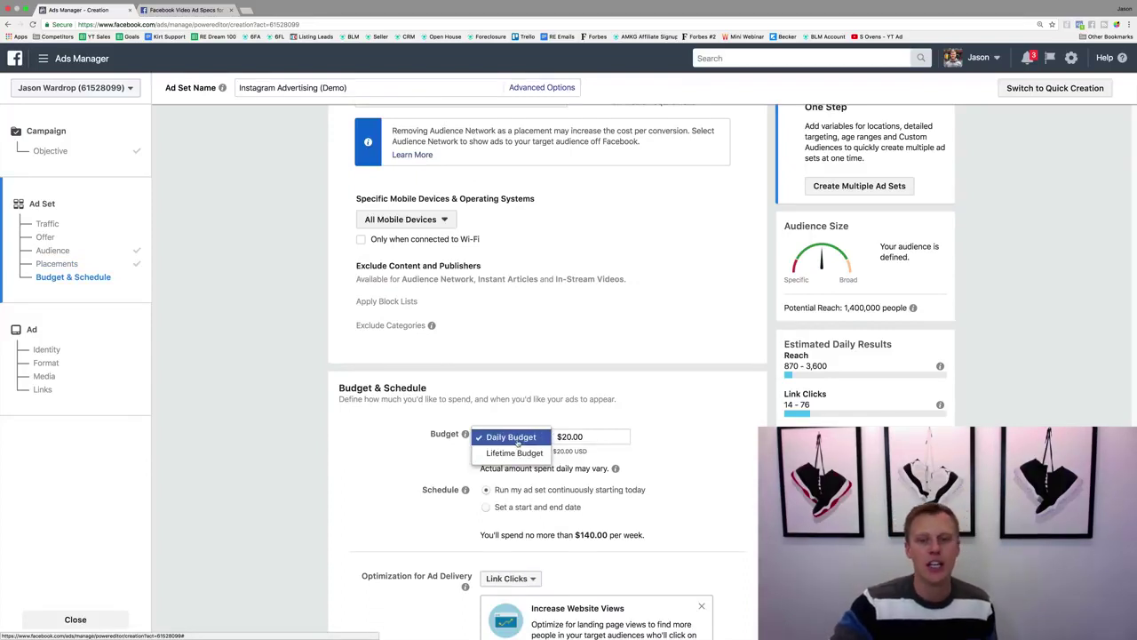
{"action": "left_click", "coordinate": [730, 426]}
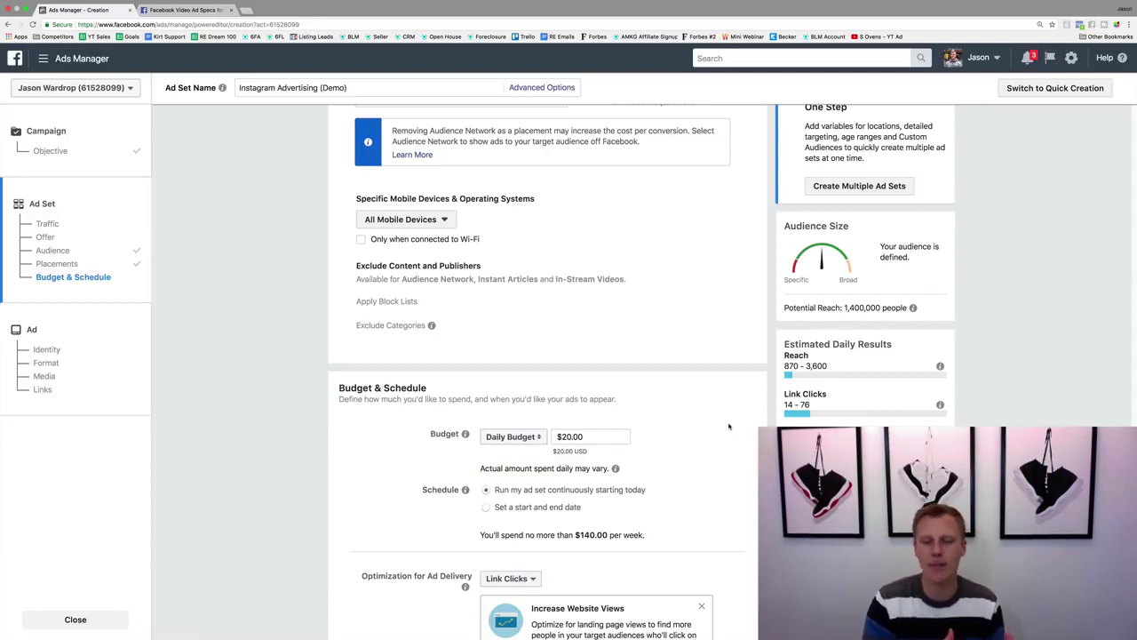
Change the ad set's budget type to Lifetime Budget and set the amount to $100
{"action": "left_click", "coordinate": [514, 437]}
{"action": "left_click", "coordinate": [528, 454]}
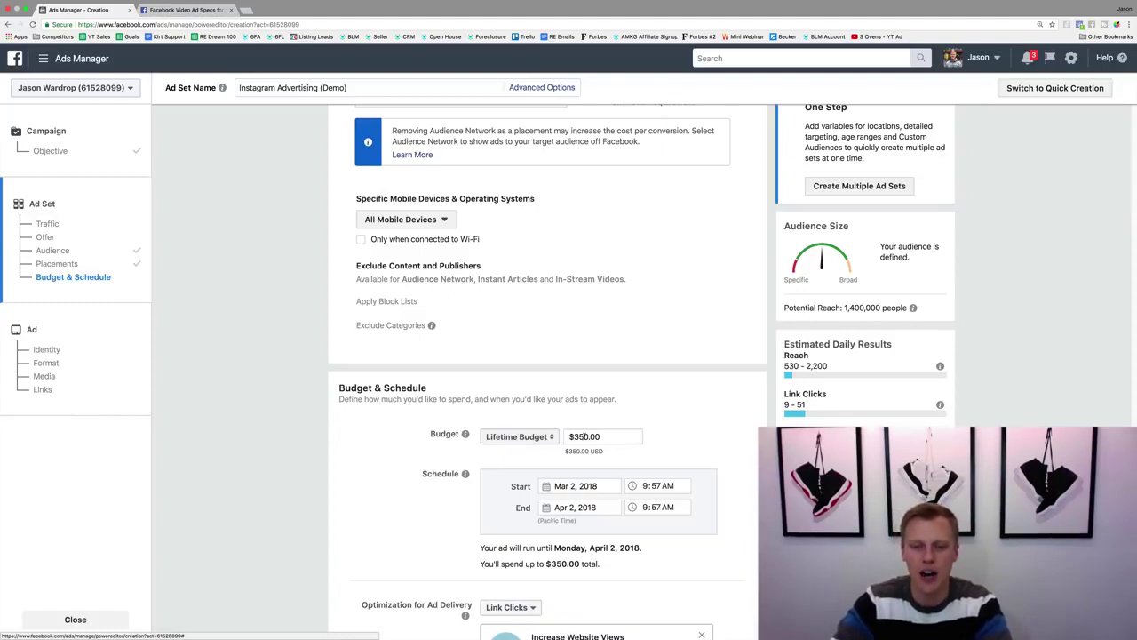
{"action": "double_click", "coordinate": [584, 437]}
{"action": "type", "text": "1000"}
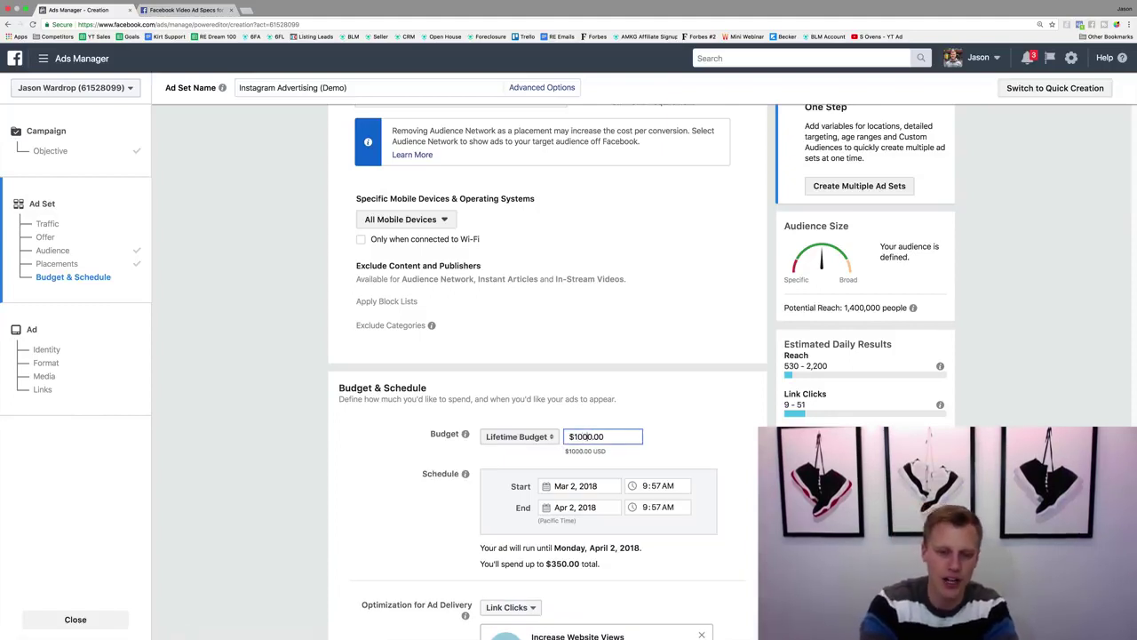
{"action": "key", "text": "BackSpace"}
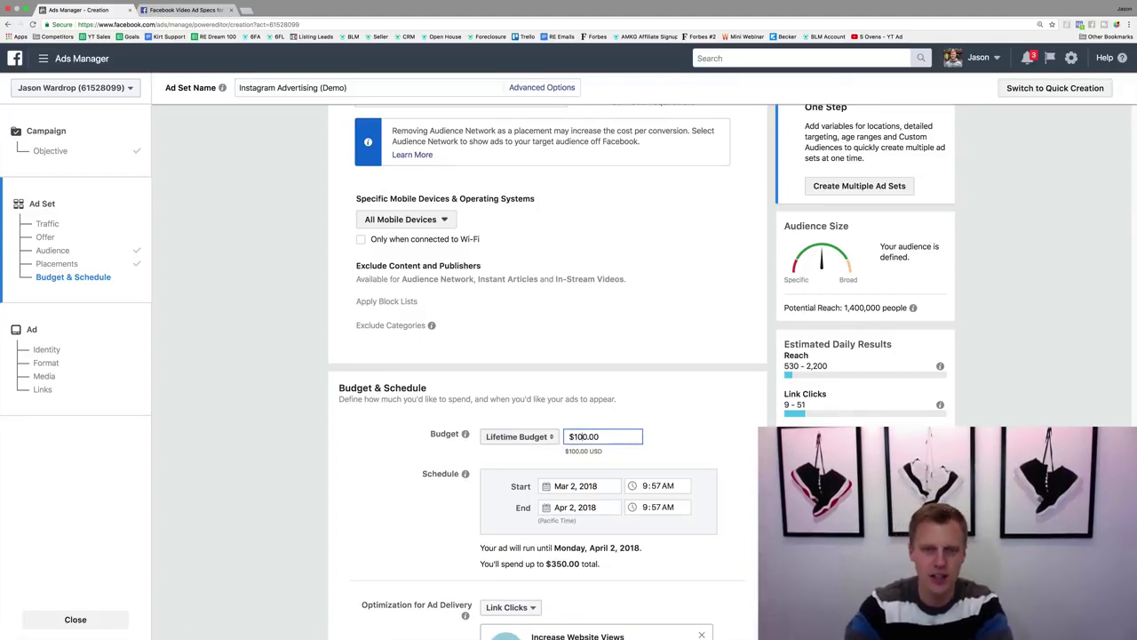
{"action": "left_click", "coordinate": [731, 337]}
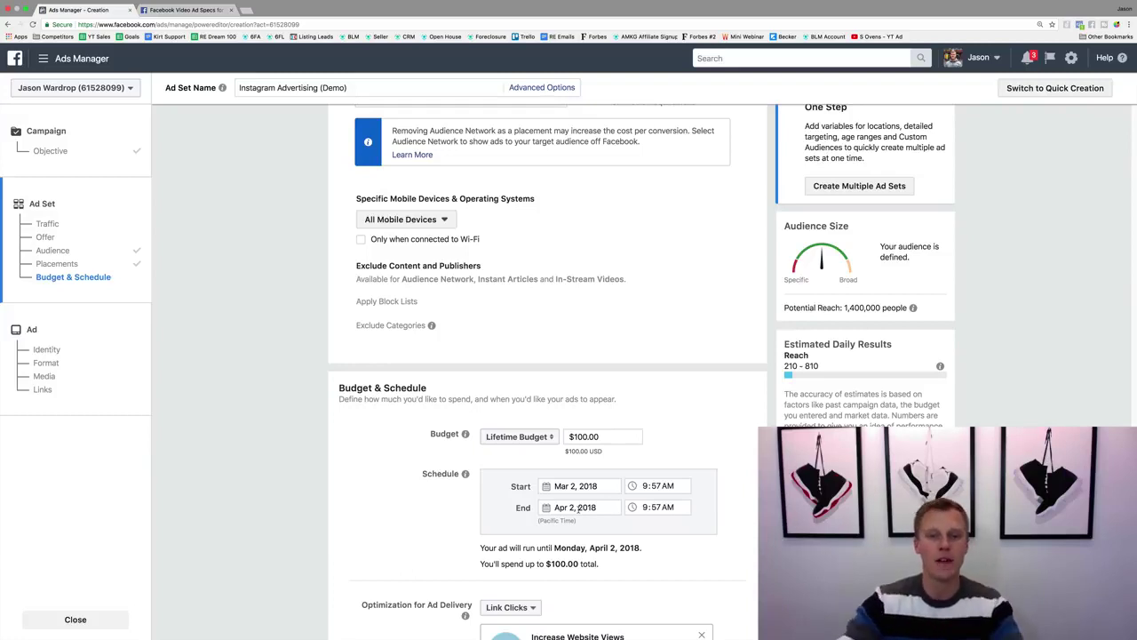
Switch the budget type back to Daily Budget and schedule the ad set to run continuously starting today
{"action": "left_click", "coordinate": [549, 436]}
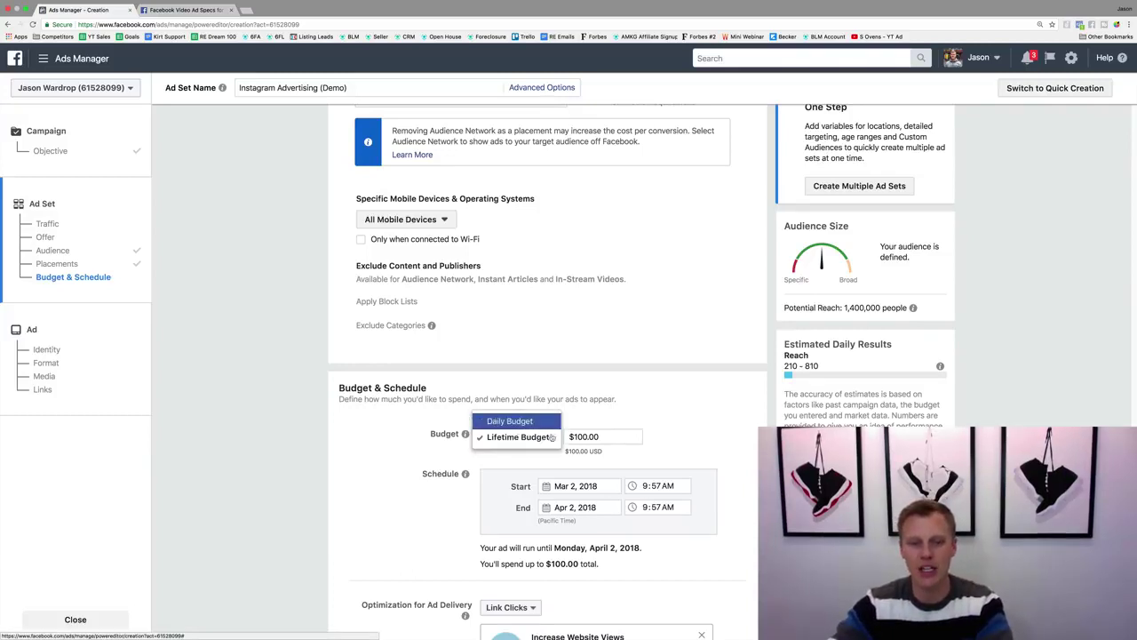
{"action": "left_click", "coordinate": [511, 422]}
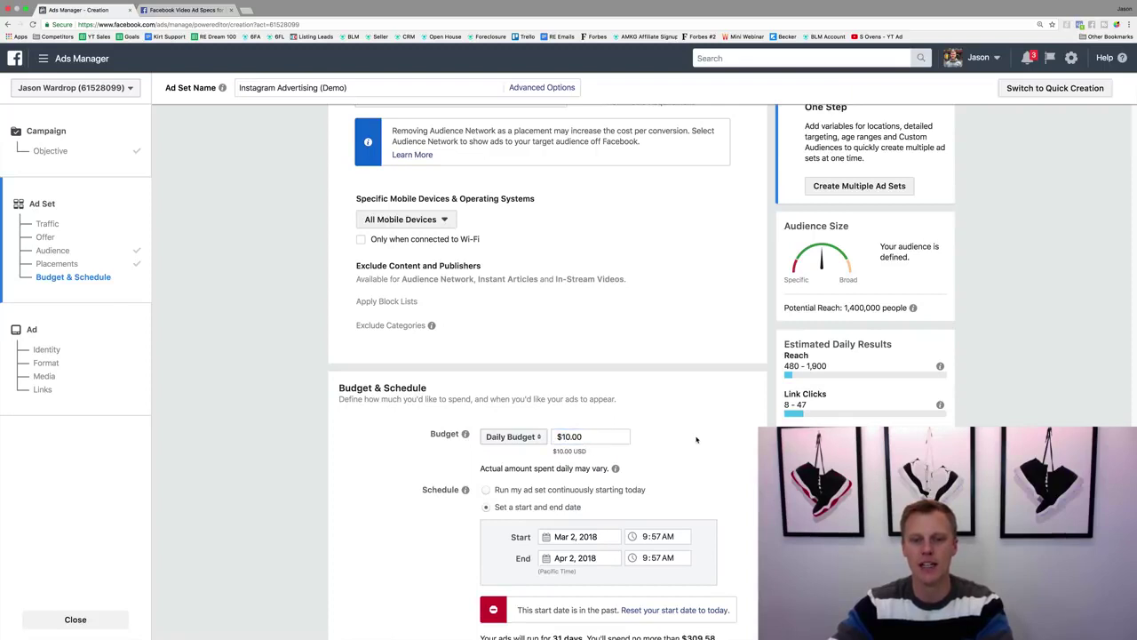
{"action": "left_click", "coordinate": [486, 490]}
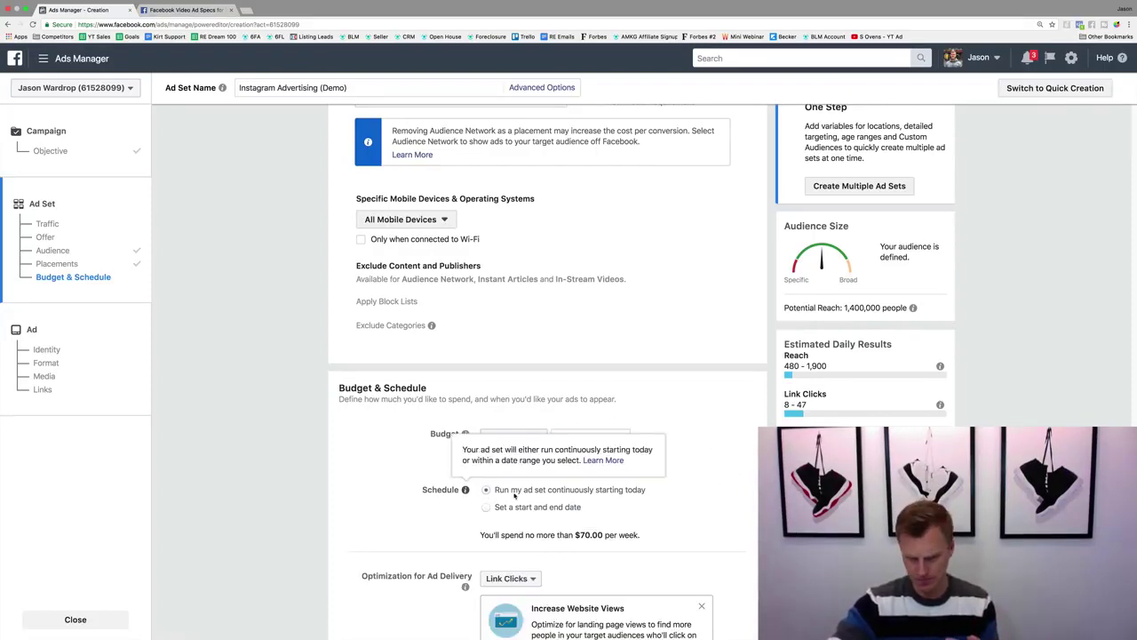
Examine the Optimization for Ad Delivery choices in the Budget & Schedule settings
{"action": "scroll", "coordinate": [542, 498], "scroll_direction": "down", "scroll_amount": 3}
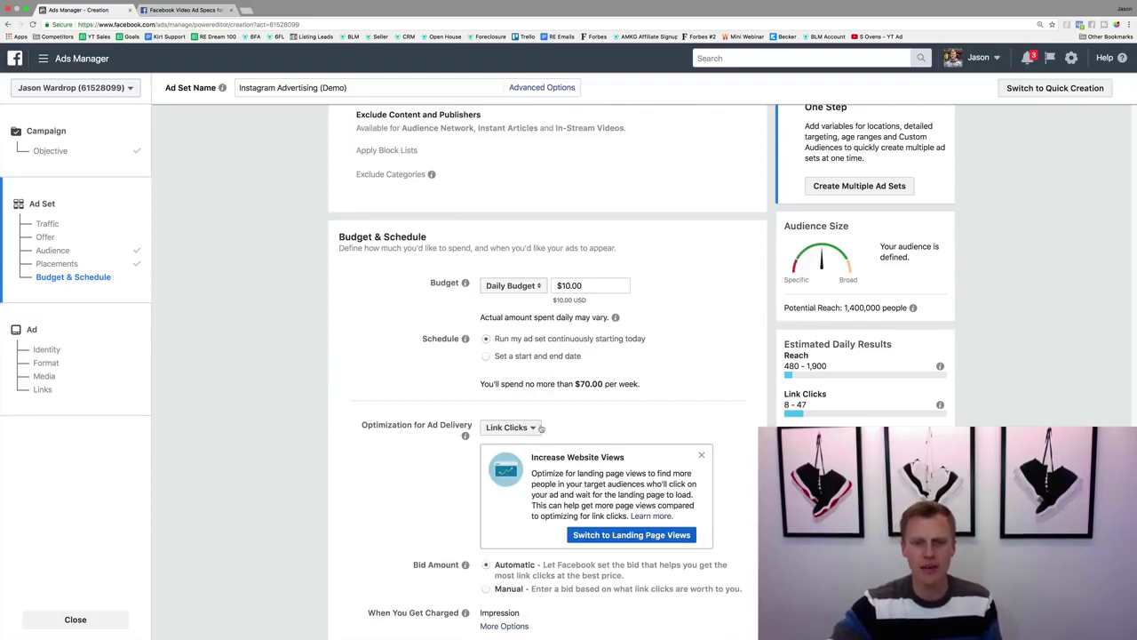
{"action": "scroll", "coordinate": [405, 513], "scroll_direction": "down", "scroll_amount": 4}
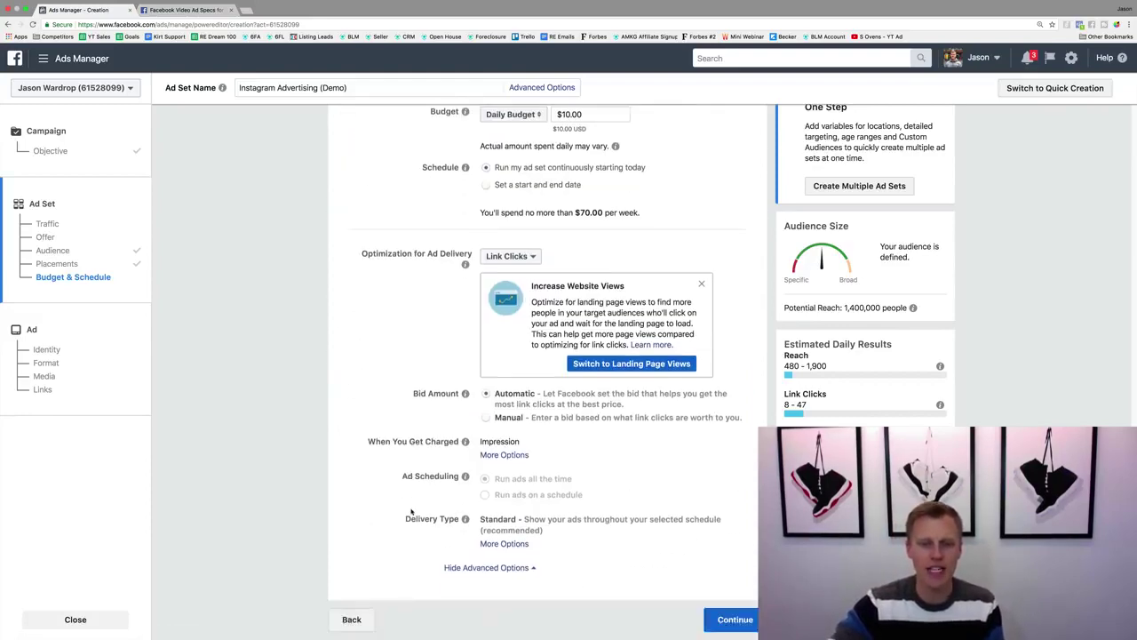
{"action": "left_click", "coordinate": [530, 257]}
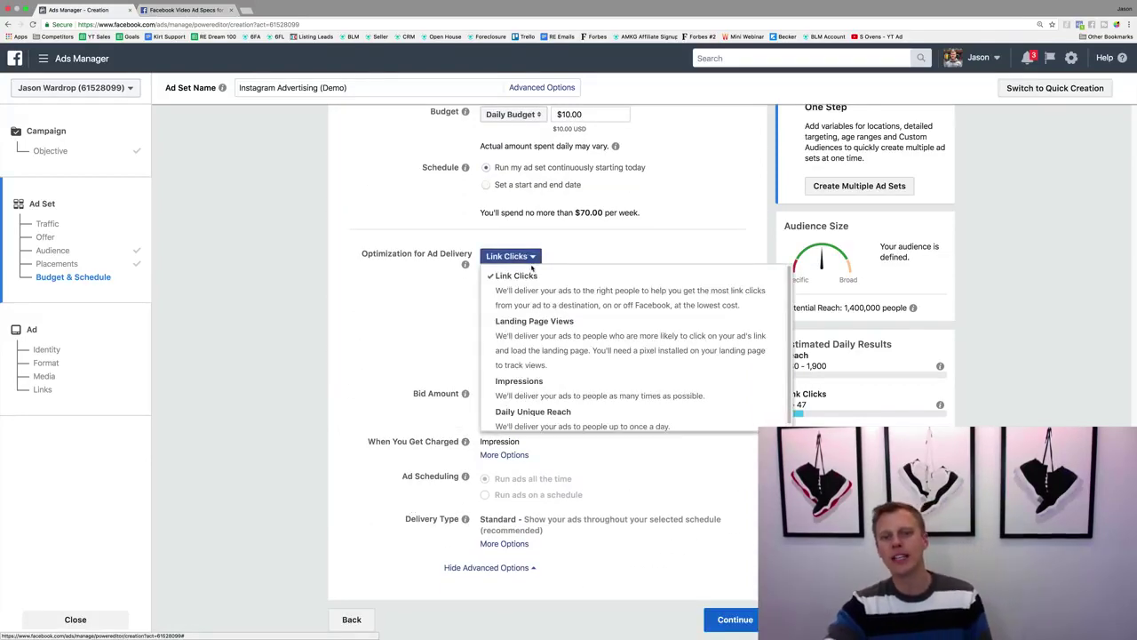
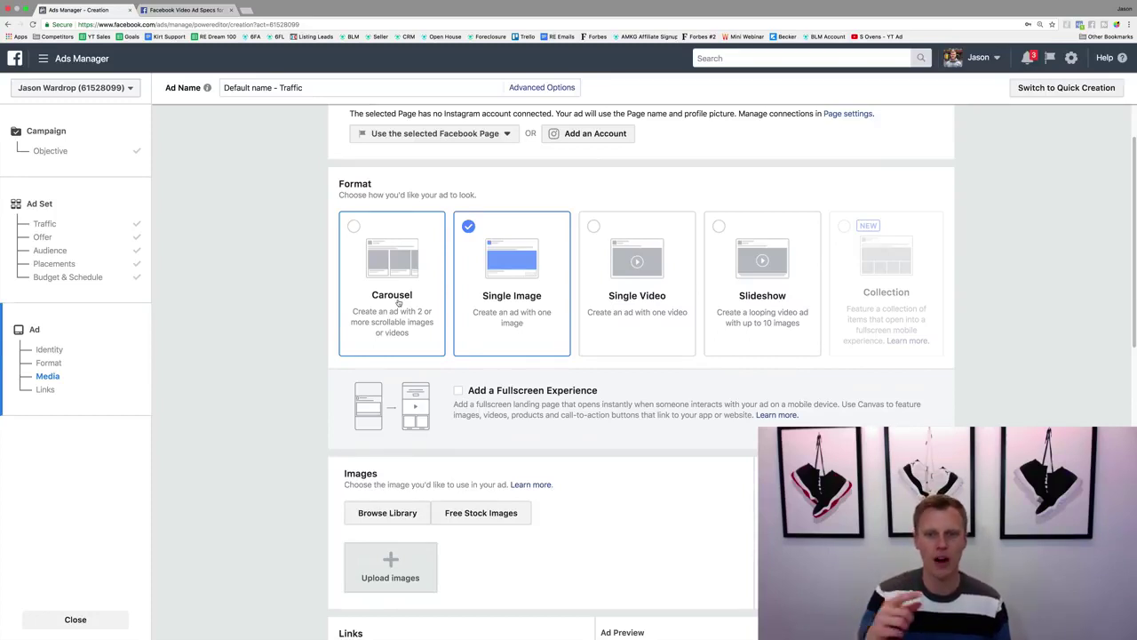
Choose the Single Video ad format and keep the selected Facebook Page as the ad's Instagram account identity
{"action": "left_click", "coordinate": [630, 274]}
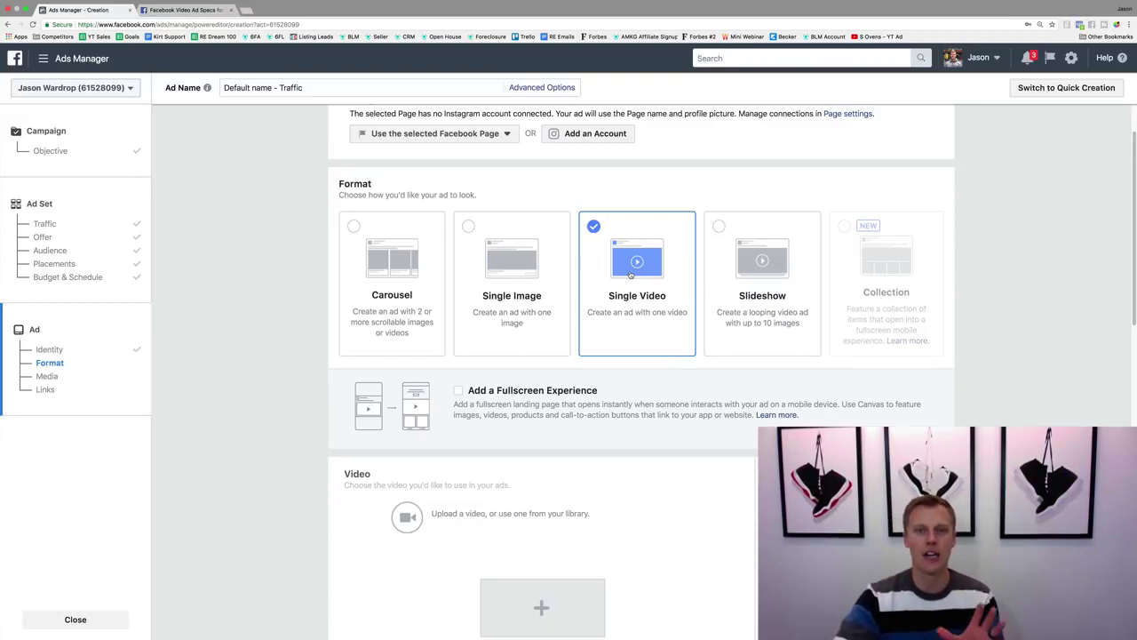
{"action": "scroll", "coordinate": [578, 298], "scroll_direction": "up", "scroll_amount": 3}
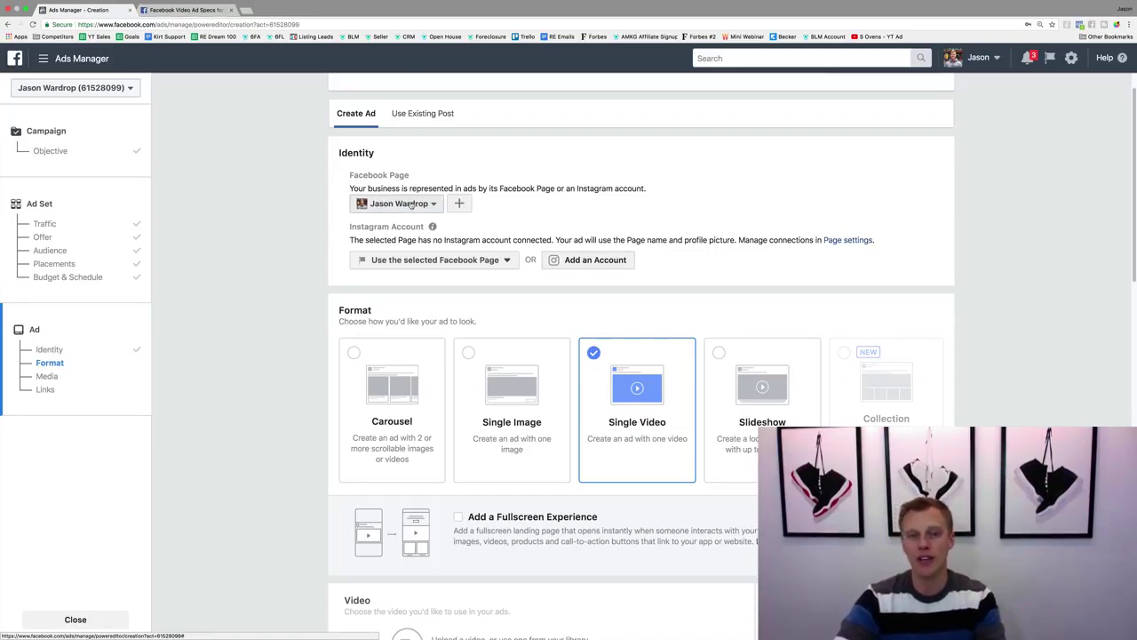
{"action": "left_click", "coordinate": [434, 261]}
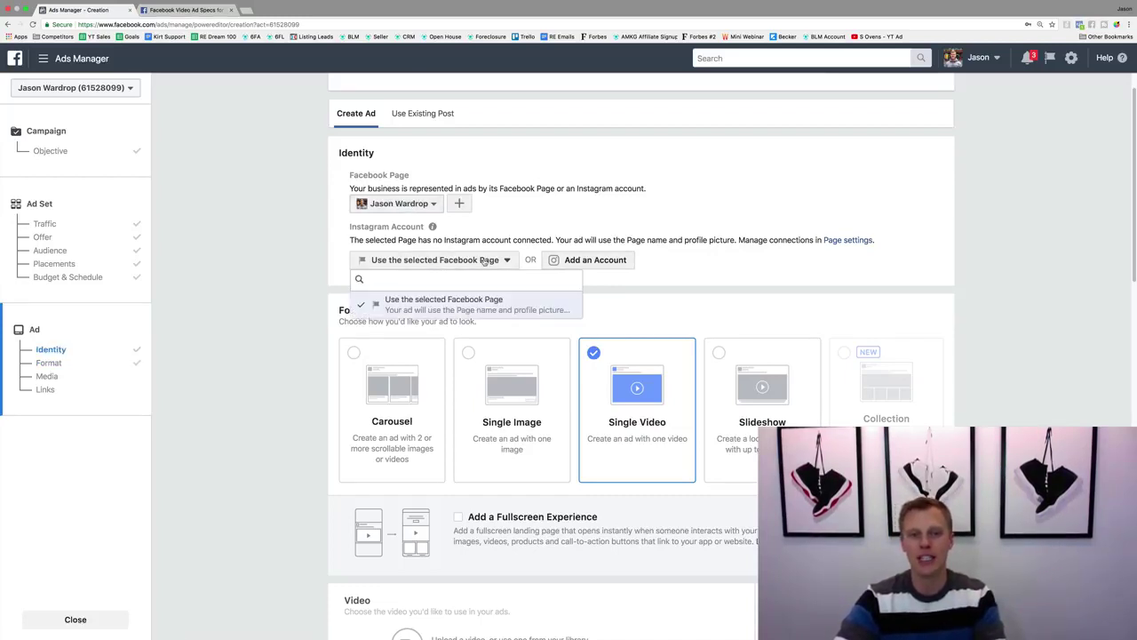
{"action": "left_click", "coordinate": [488, 306]}
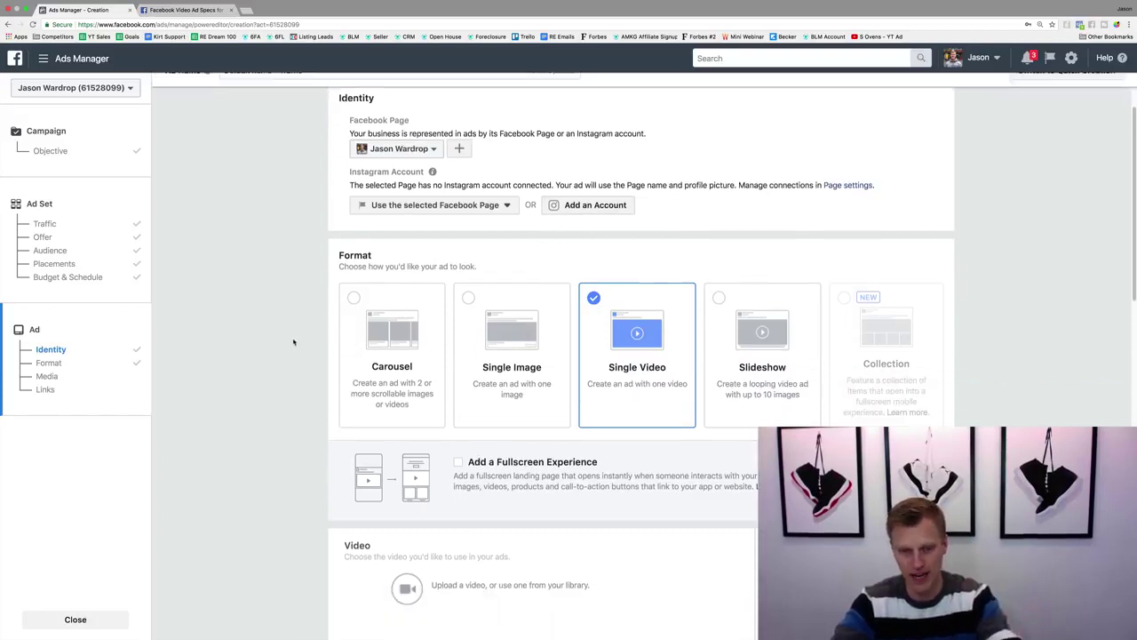
Add the 10-second home interior video from the account's video library to the ad
{"action": "scroll", "coordinate": [293, 341], "scroll_direction": "down", "scroll_amount": 5}
{"action": "scroll", "coordinate": [293, 341], "scroll_direction": "down", "scroll_amount": 3}
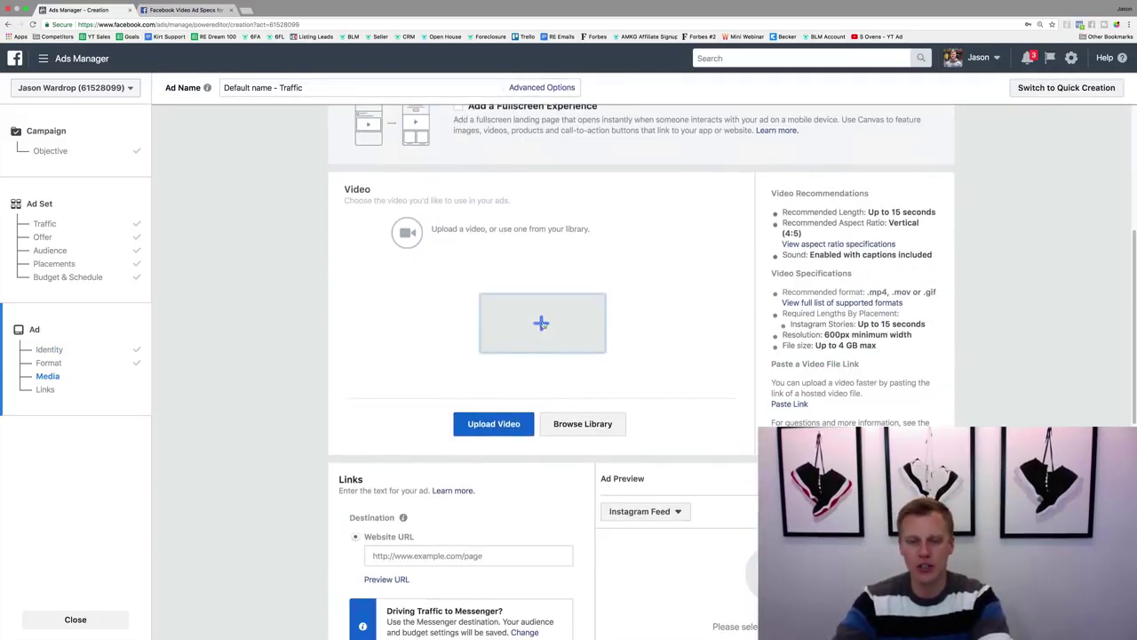
{"action": "left_click", "coordinate": [561, 428]}
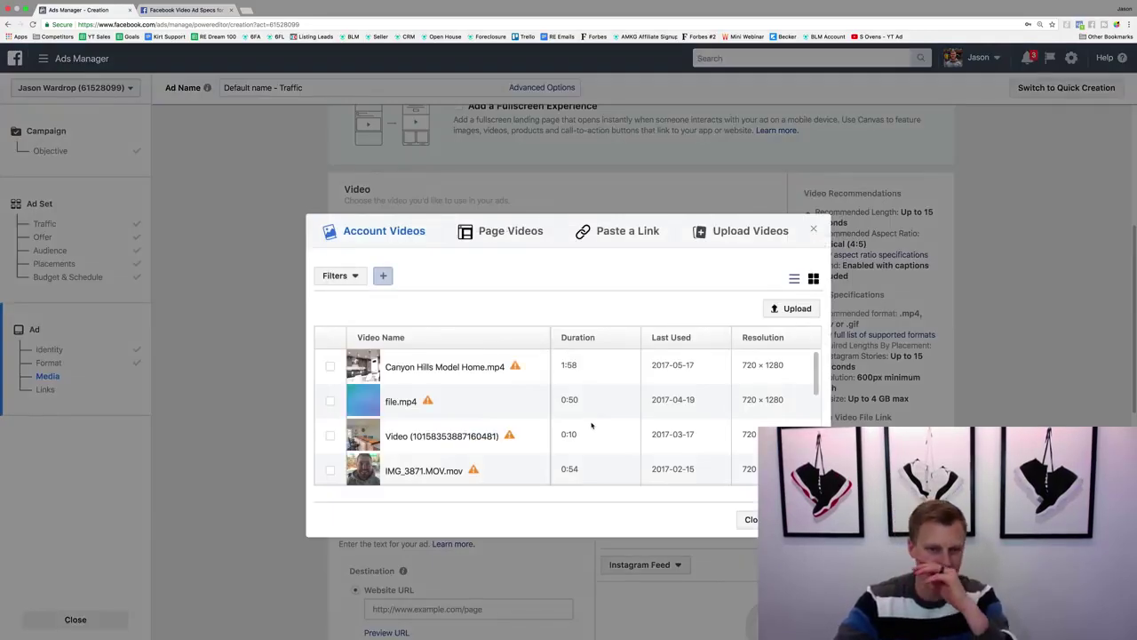
{"action": "left_click", "coordinate": [330, 400]}
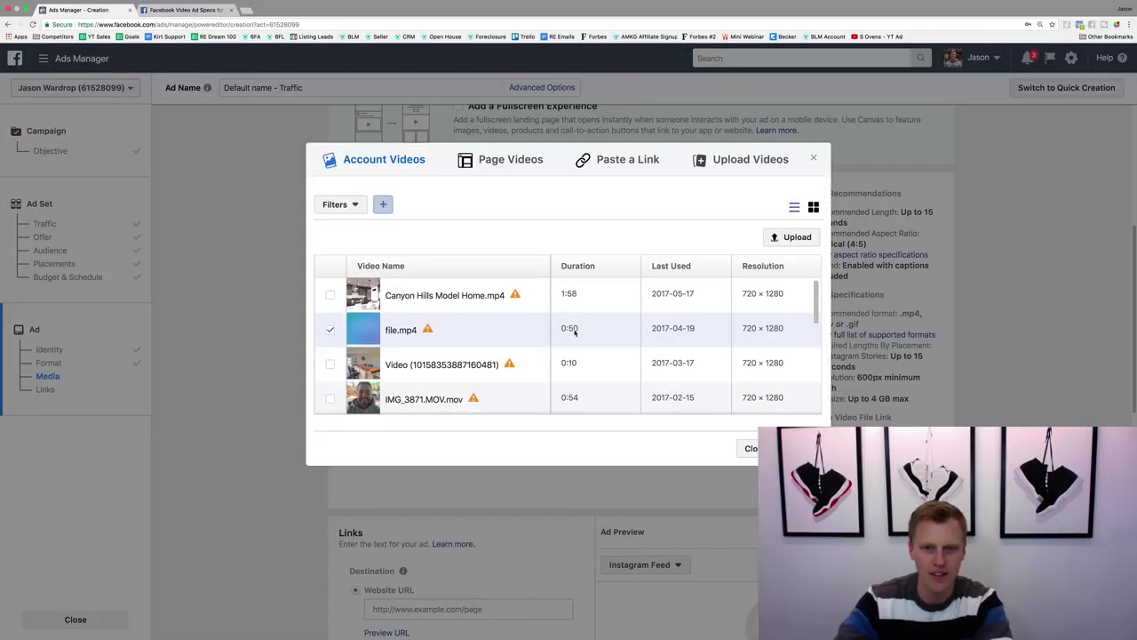
{"action": "left_click", "coordinate": [329, 364]}
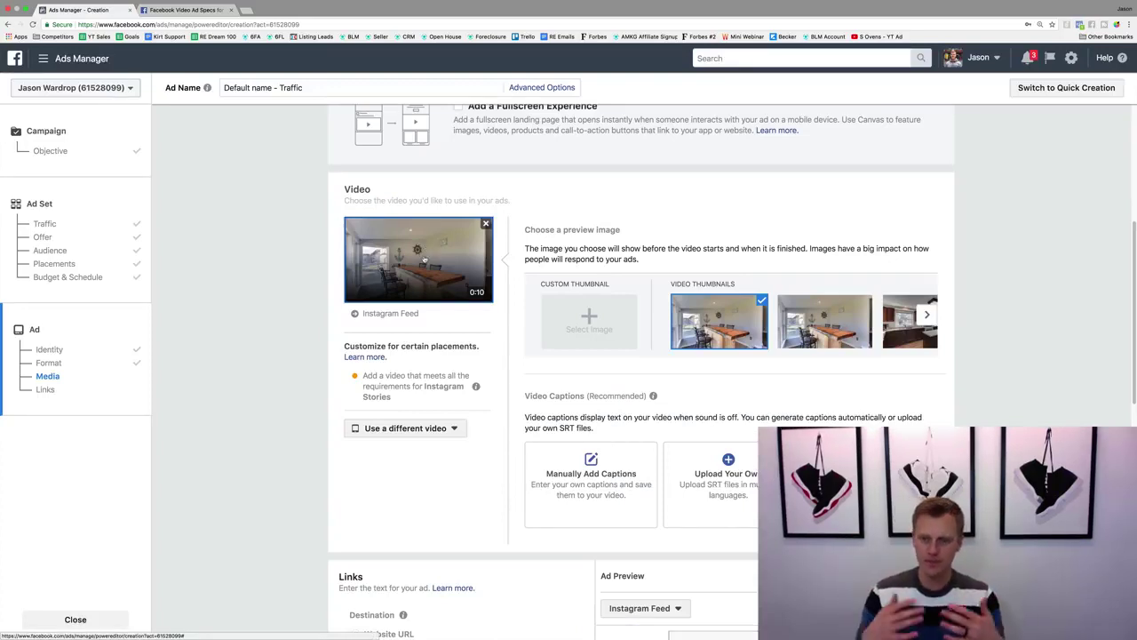
{"action": "scroll", "coordinate": [424, 259], "scroll_direction": "down", "scroll_amount": 5}
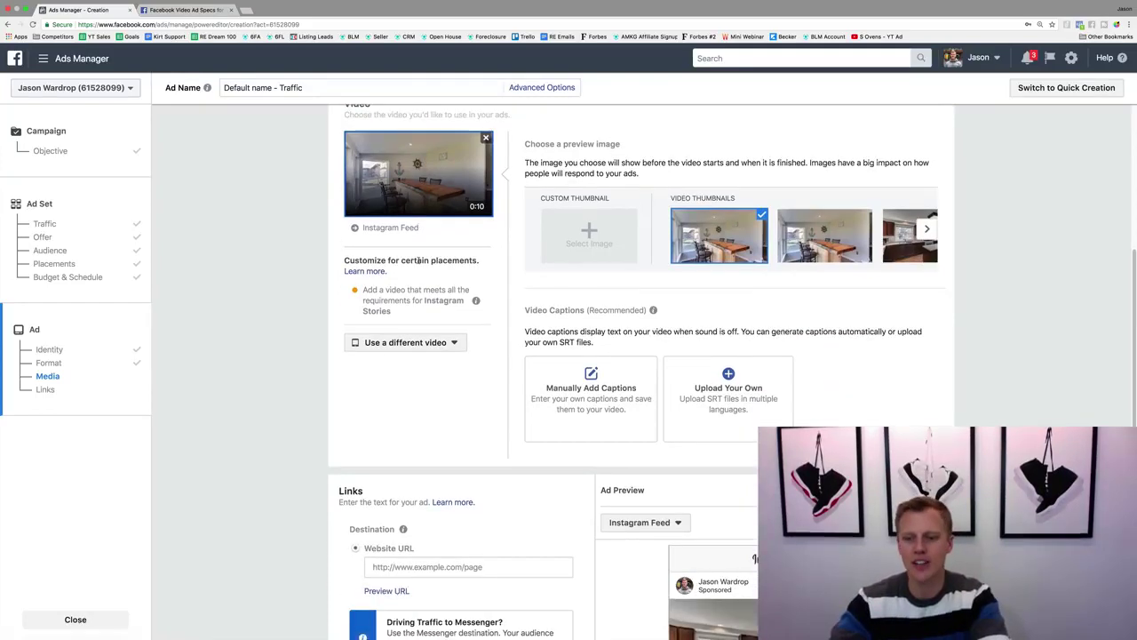
{"action": "scroll", "coordinate": [419, 259], "scroll_direction": "down", "scroll_amount": 2}
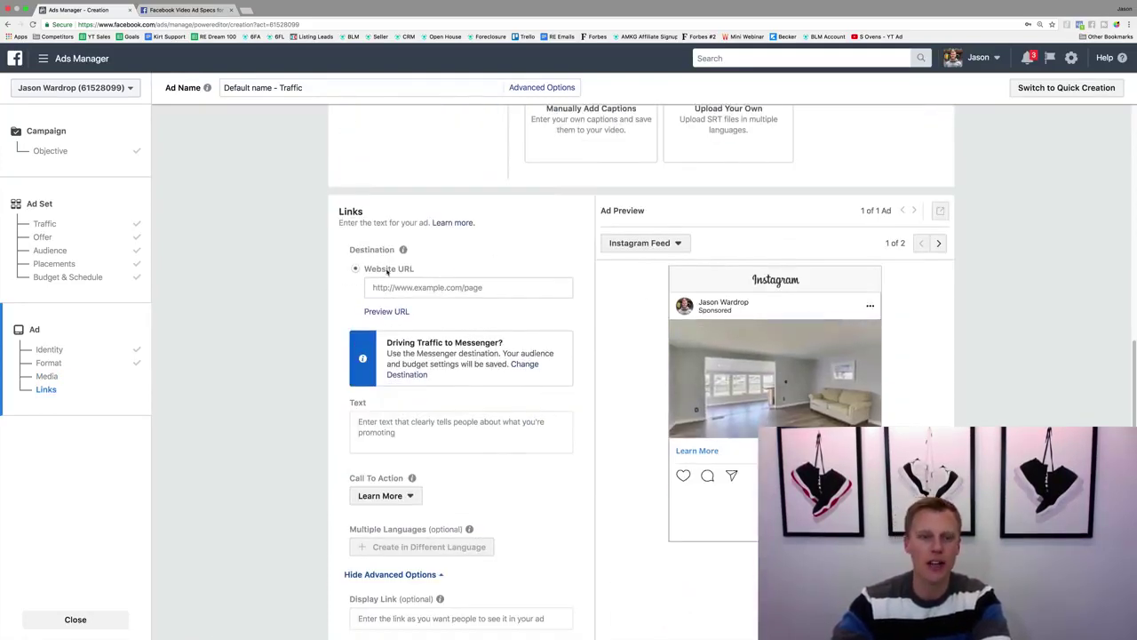
{"action": "left_click", "coordinate": [417, 287]}
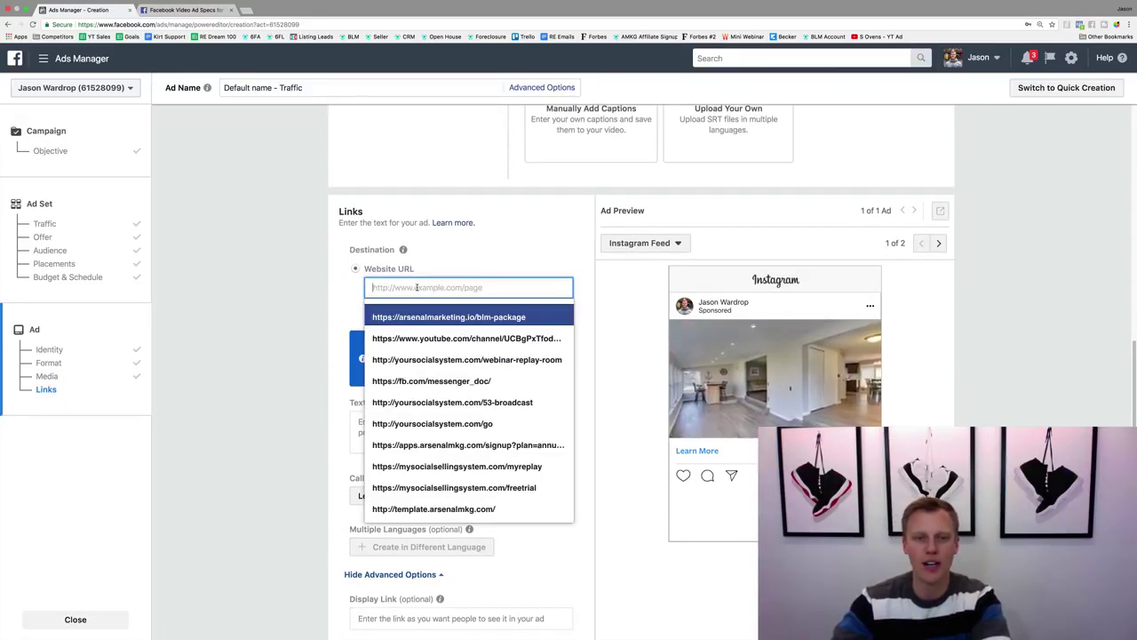
{"action": "left_click", "coordinate": [246, 10]}
{"action": "type", "text": "google.com"}
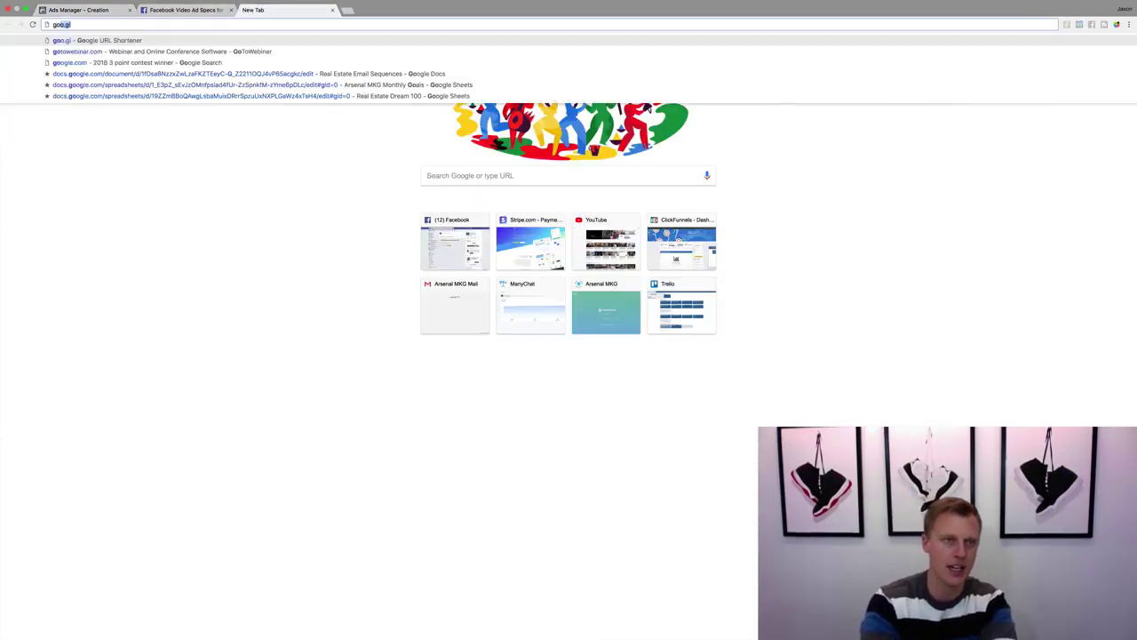
{"action": "key", "text": "Return"}
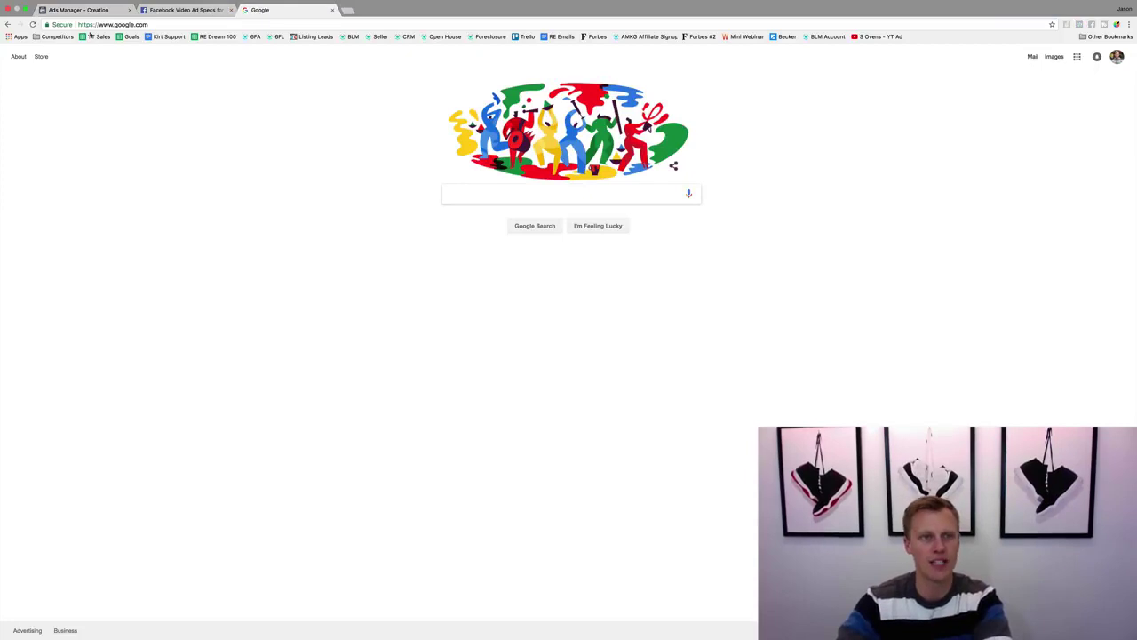
{"action": "left_click", "coordinate": [97, 10]}
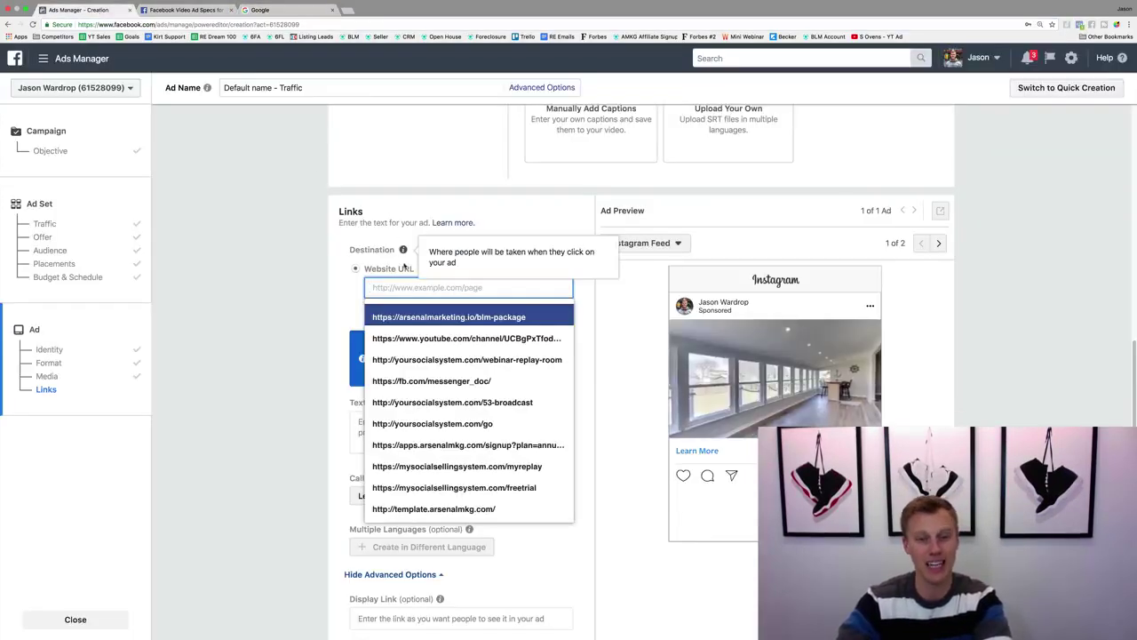
{"action": "type", "text": "https://www.google.com/"}
{"action": "left_click", "coordinate": [413, 316]}
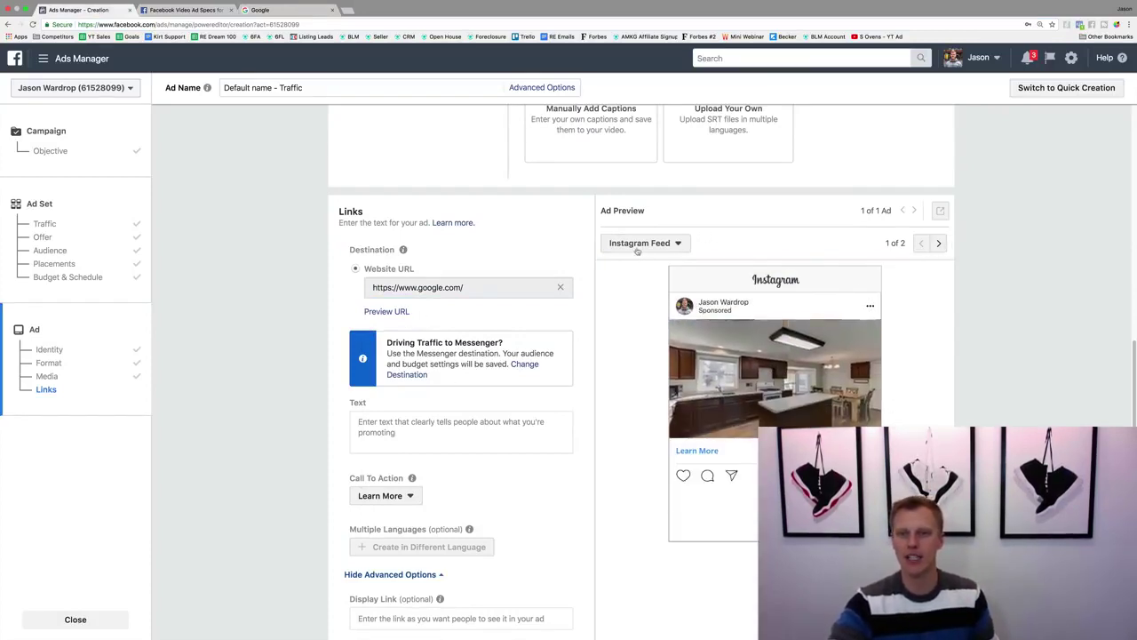
Preview the ad in Instagram Stories and check that placement's video requirements on the Facebook video ad specs page
{"action": "left_click", "coordinate": [939, 244]}
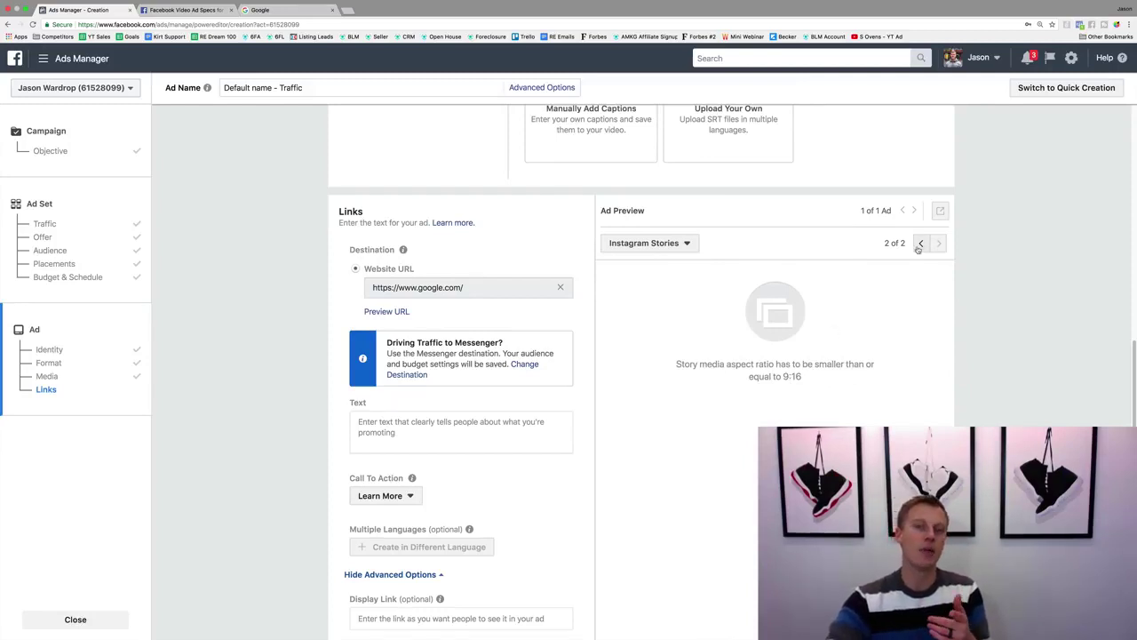
{"action": "left_click", "coordinate": [182, 10]}
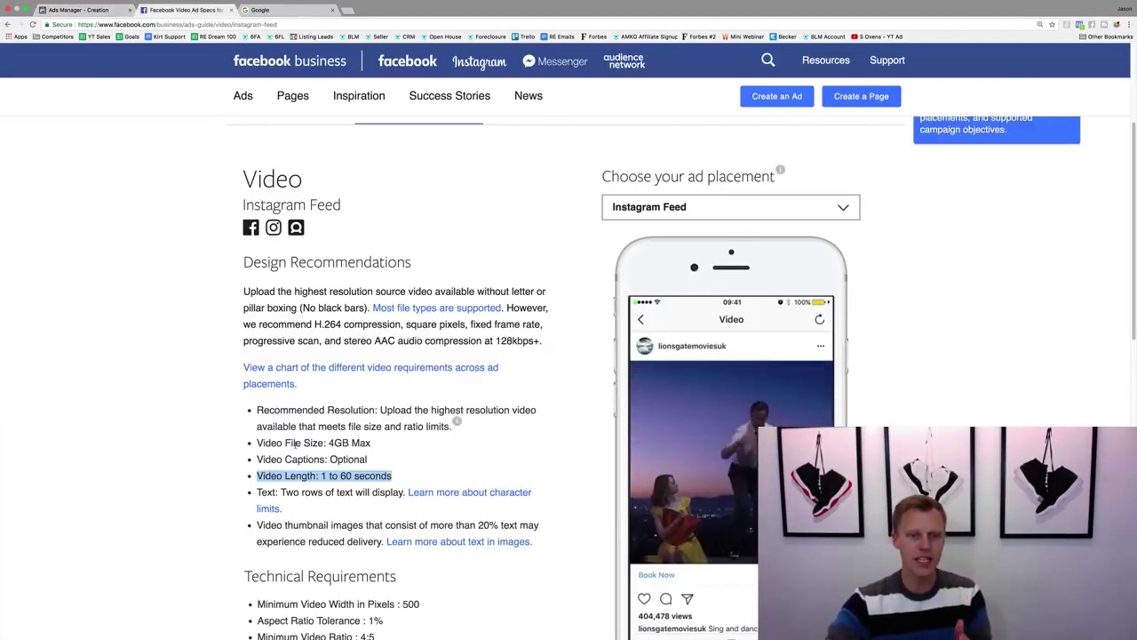
{"action": "left_click", "coordinate": [710, 206]}
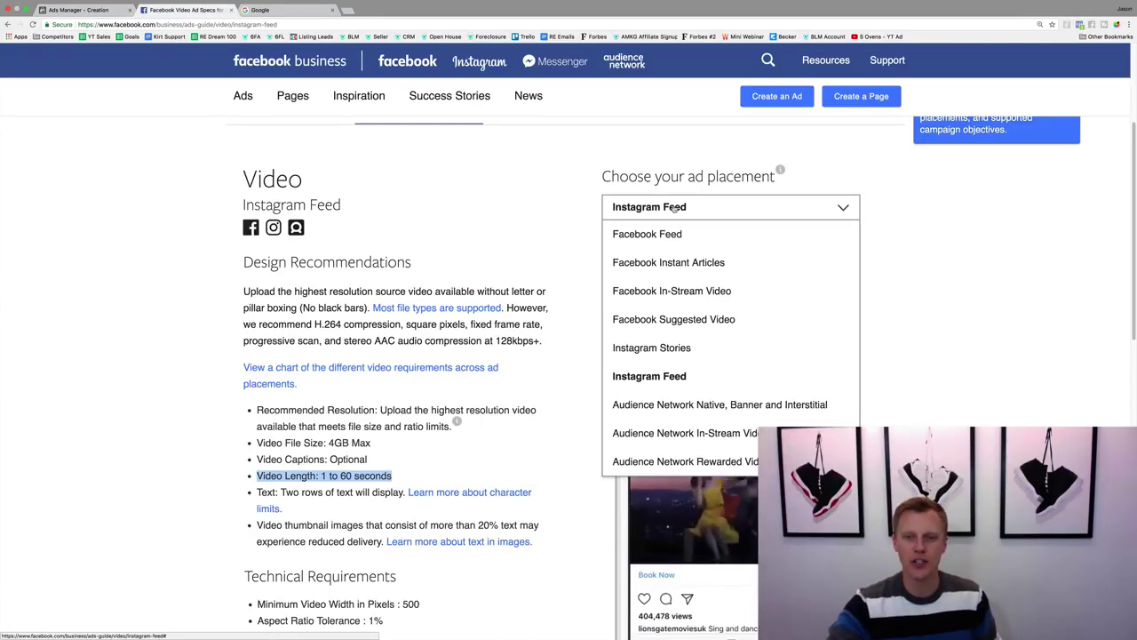
{"action": "left_click", "coordinate": [677, 346]}
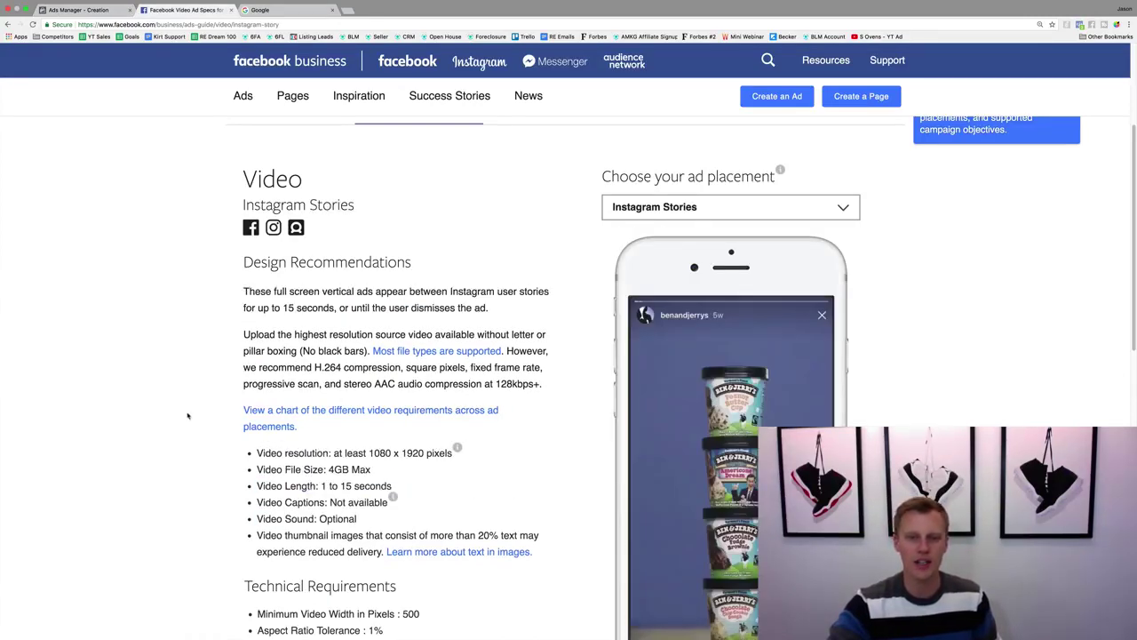
{"action": "scroll", "coordinate": [557, 422], "scroll_direction": "down", "scroll_amount": 3}
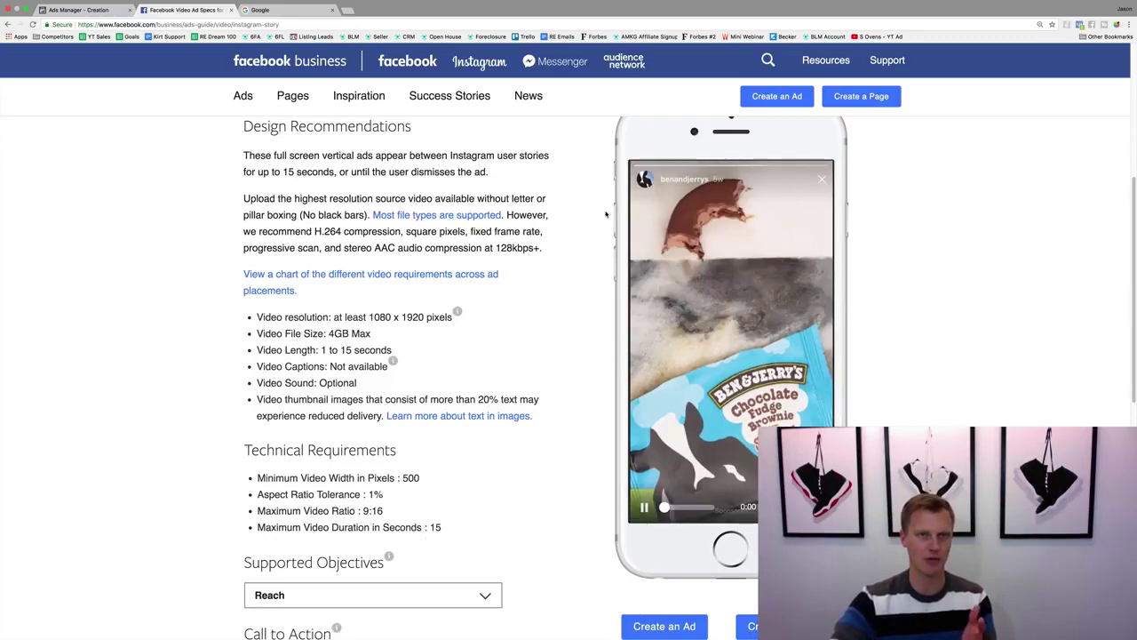
Return to the Ads Manager ad, review the chosen video, and switch the ad preview back to Instagram Feed
{"action": "left_click", "coordinate": [115, 9]}
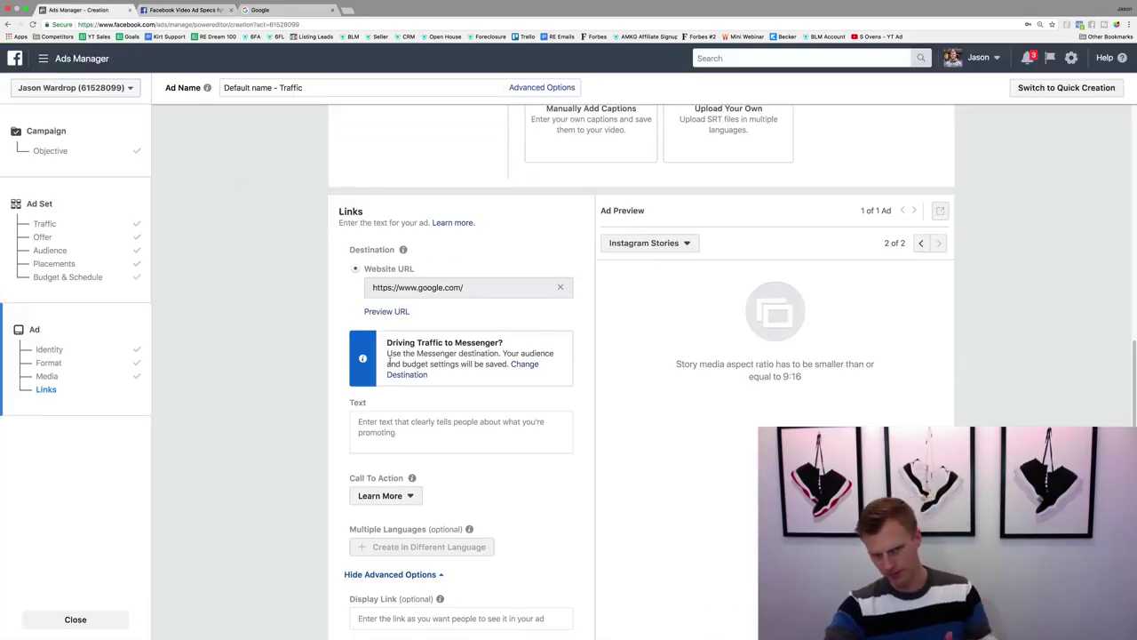
{"action": "scroll", "coordinate": [358, 397], "scroll_direction": "up", "scroll_amount": 1}
{"action": "scroll", "coordinate": [357, 396], "scroll_direction": "up", "scroll_amount": 6}
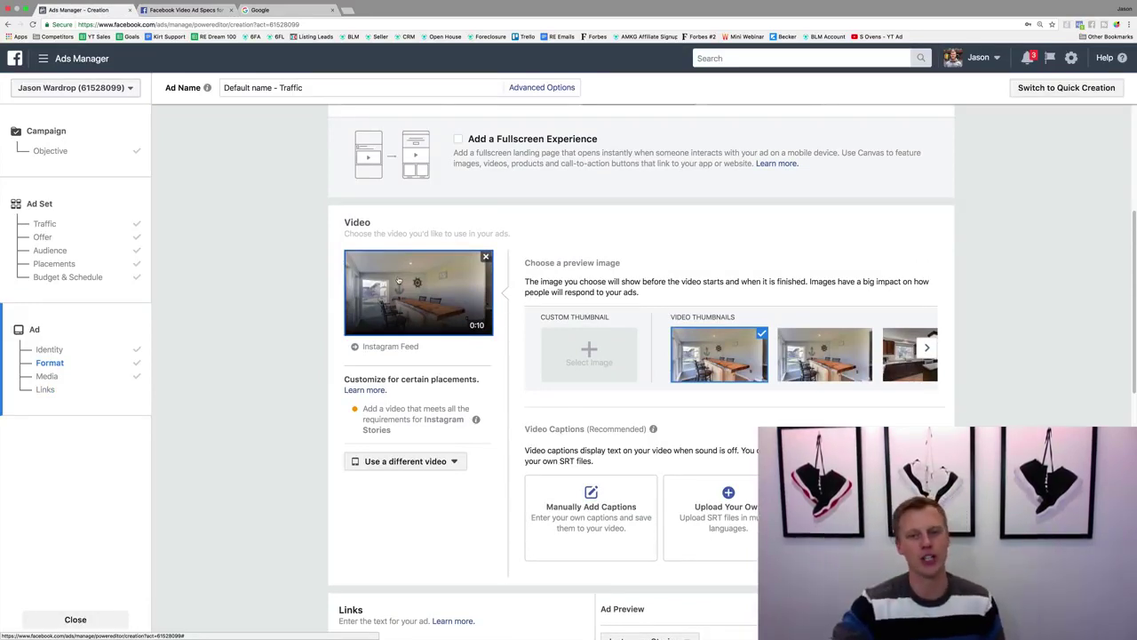
{"action": "scroll", "coordinate": [407, 317], "scroll_direction": "down", "scroll_amount": 4}
{"action": "scroll", "coordinate": [407, 317], "scroll_direction": "down", "scroll_amount": 3}
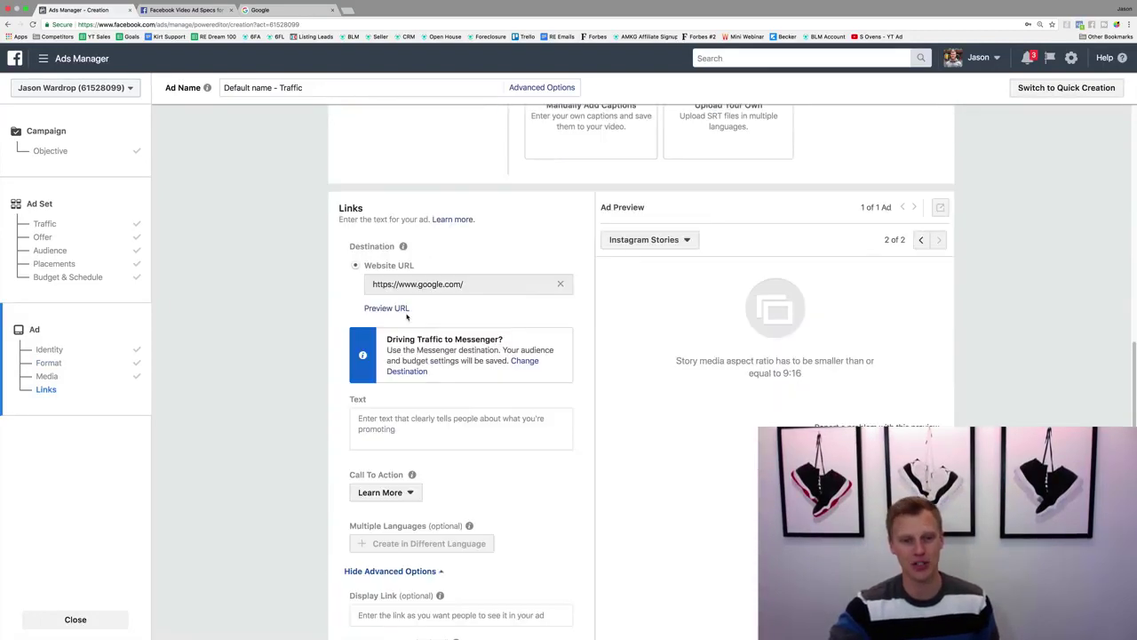
{"action": "left_click", "coordinate": [920, 245]}
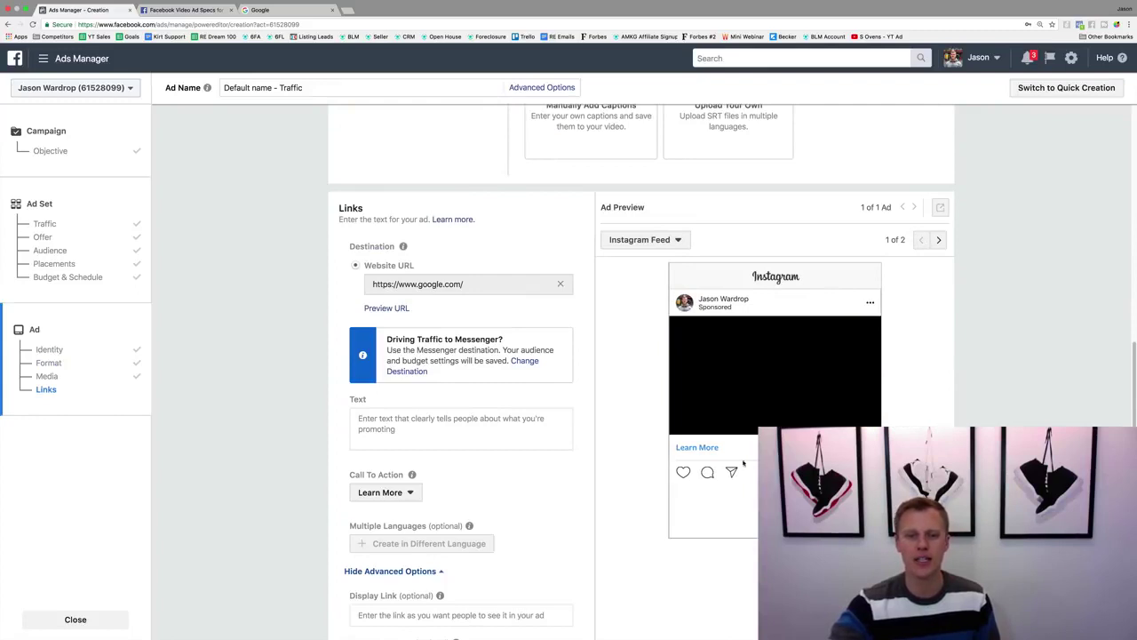
Enter "Type your text..." as the ad's text in the Links section
{"action": "left_click", "coordinate": [470, 420]}
{"action": "type", "text": "Ty"}
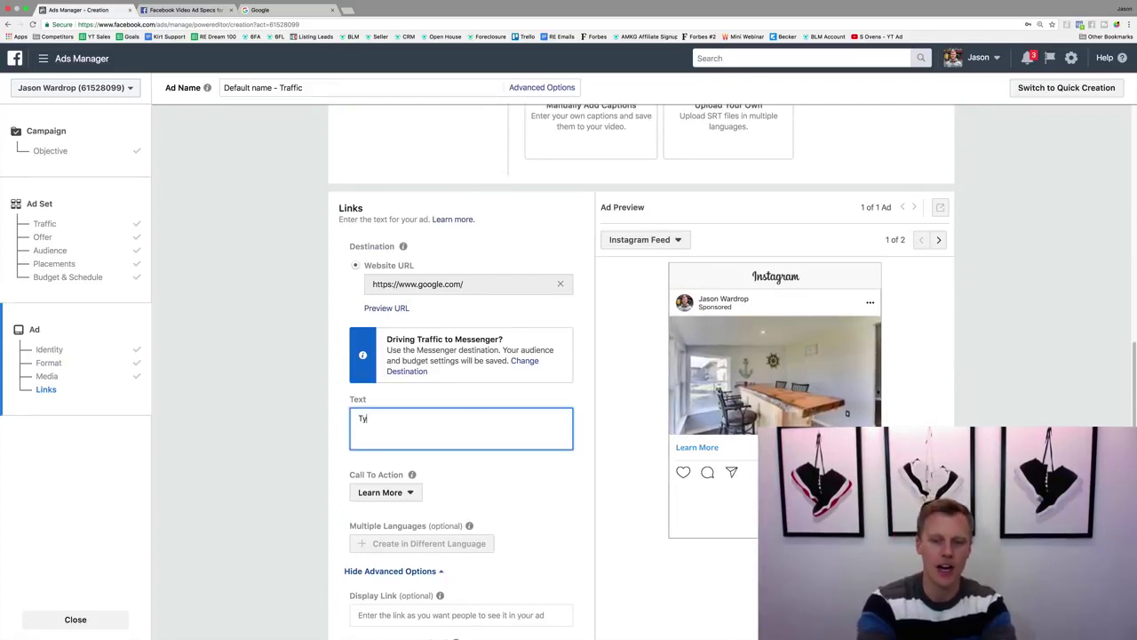
{"action": "type", "text": "pe your text..."}
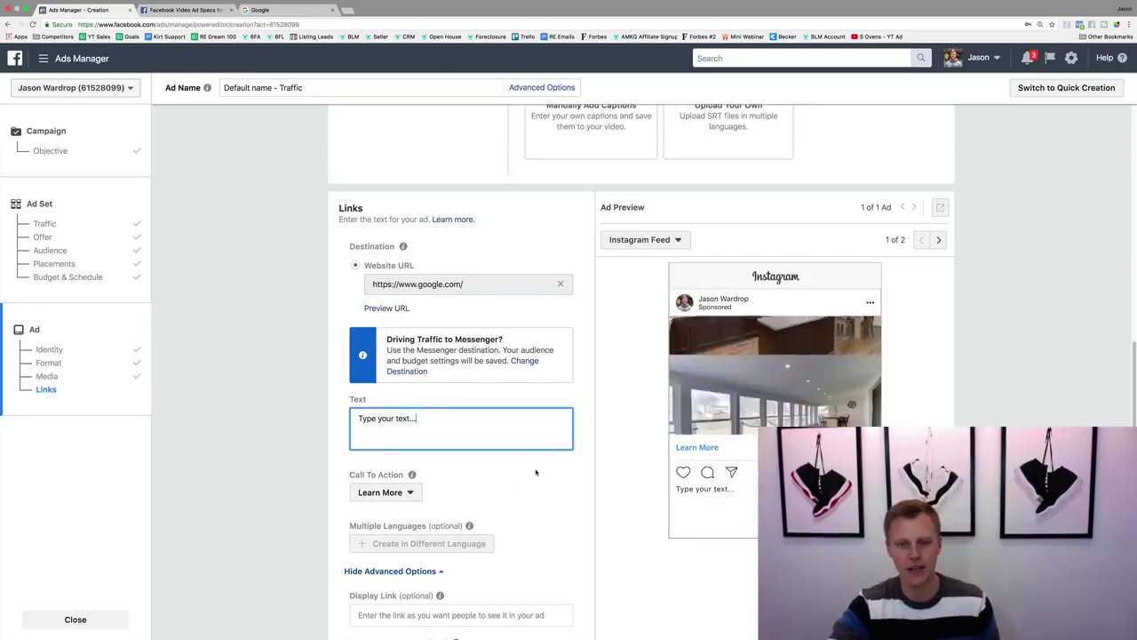
Choose Learn More as the ad's call to action and review the advanced link and conversion tracking options
{"action": "scroll", "coordinate": [503, 472], "scroll_direction": "down", "scroll_amount": 1}
{"action": "left_click", "coordinate": [410, 448]}
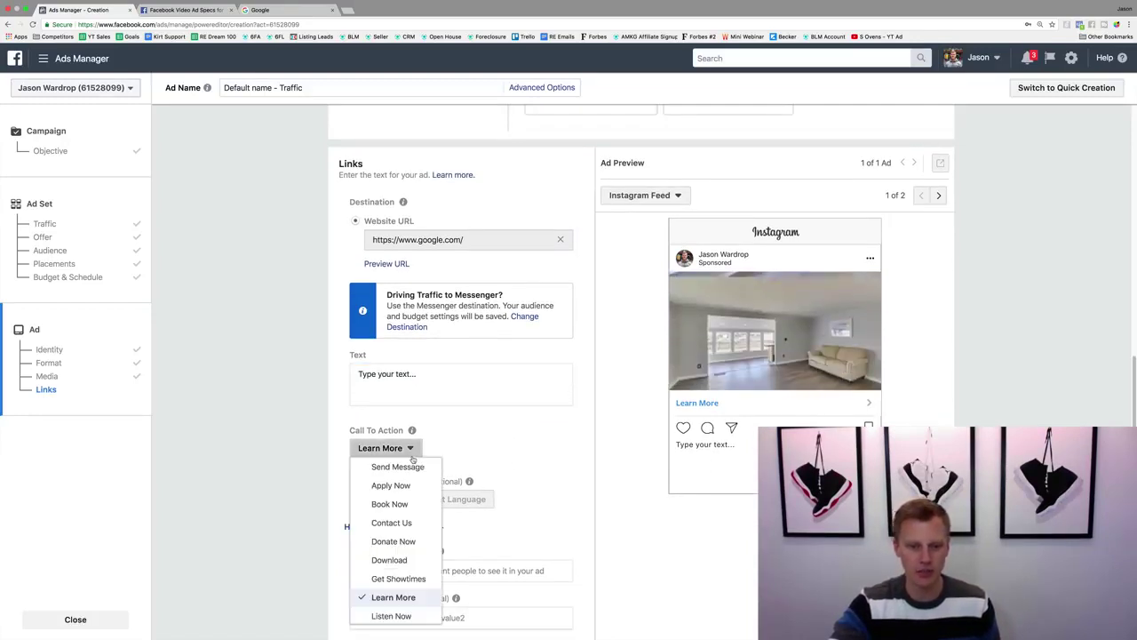
{"action": "scroll", "coordinate": [407, 558], "scroll_direction": "down", "scroll_amount": 2}
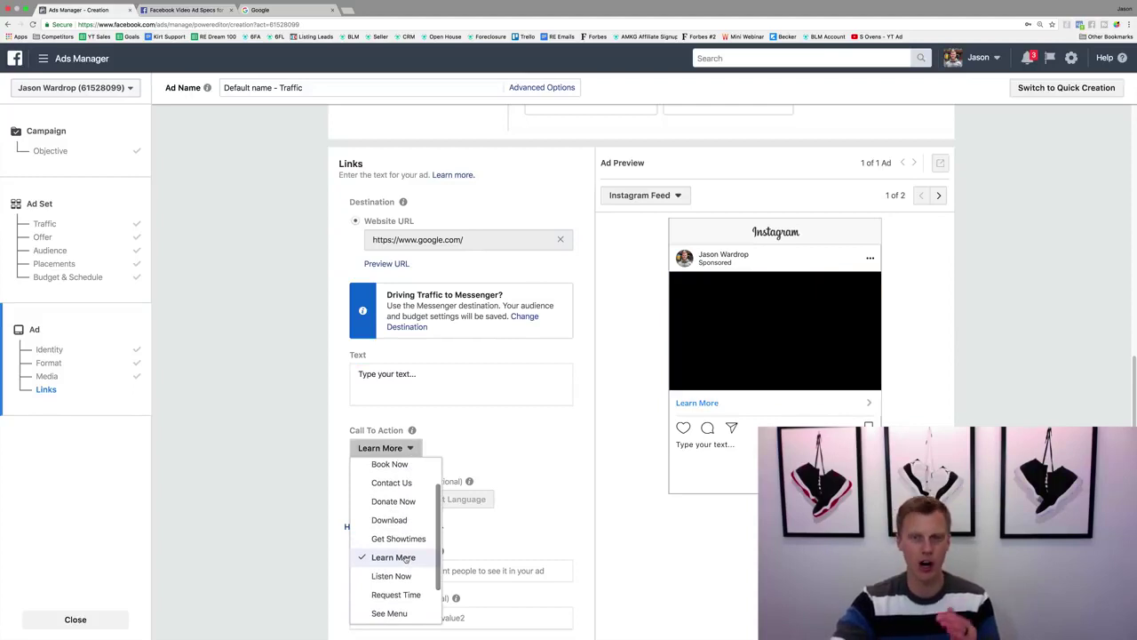
{"action": "left_click", "coordinate": [404, 560]}
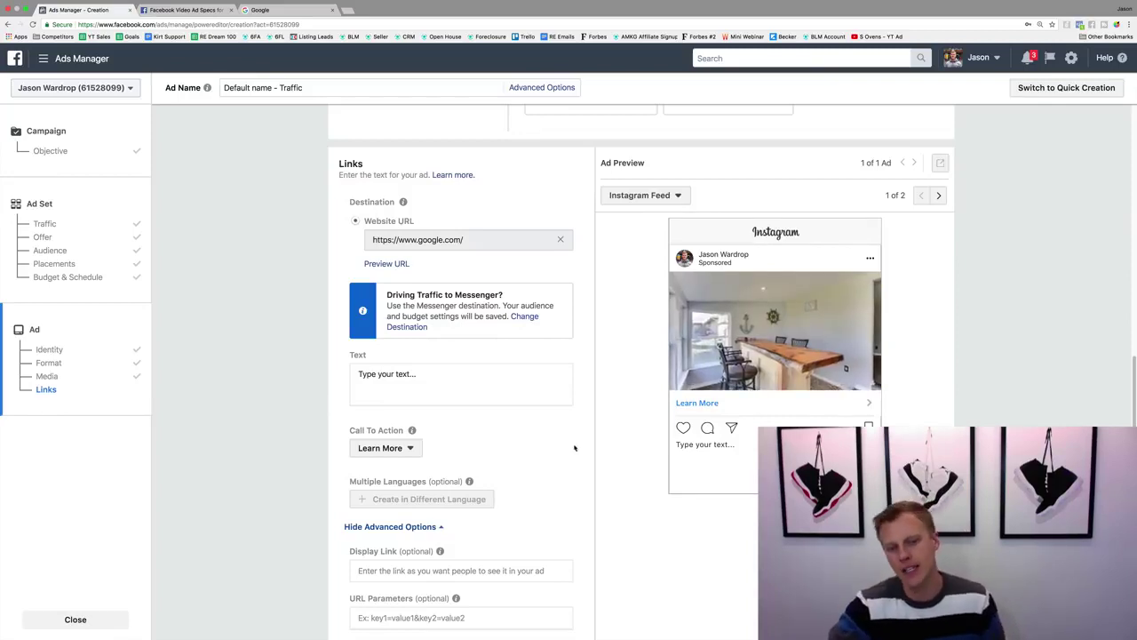
{"action": "scroll", "coordinate": [566, 450], "scroll_direction": "down", "scroll_amount": 5}
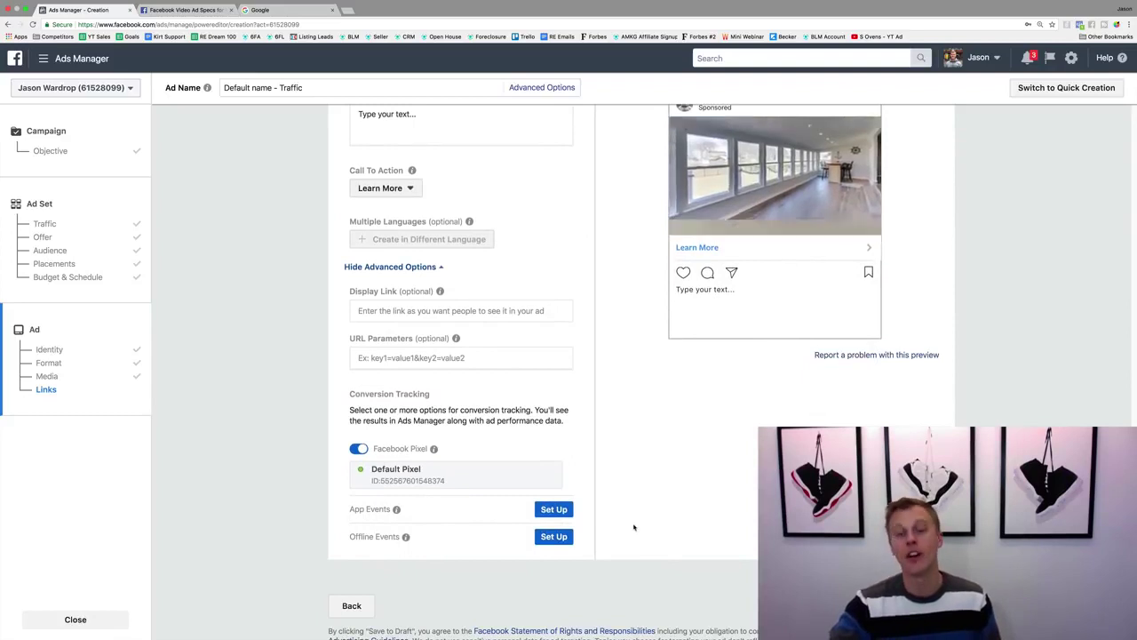
{"action": "scroll", "coordinate": [632, 528], "scroll_direction": "up", "scroll_amount": 6}
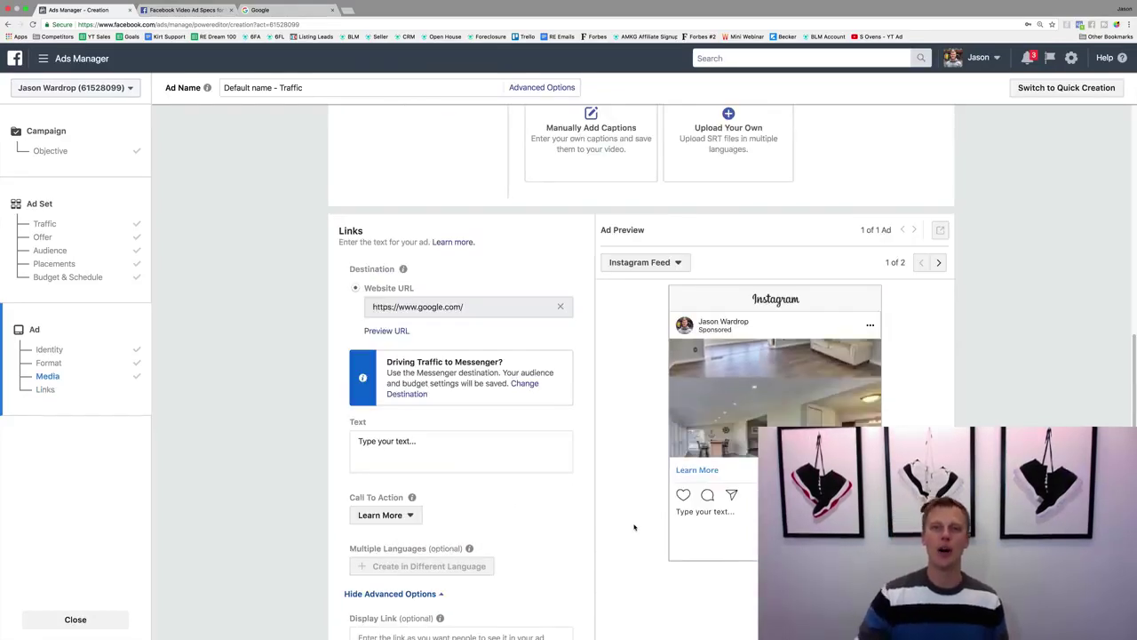